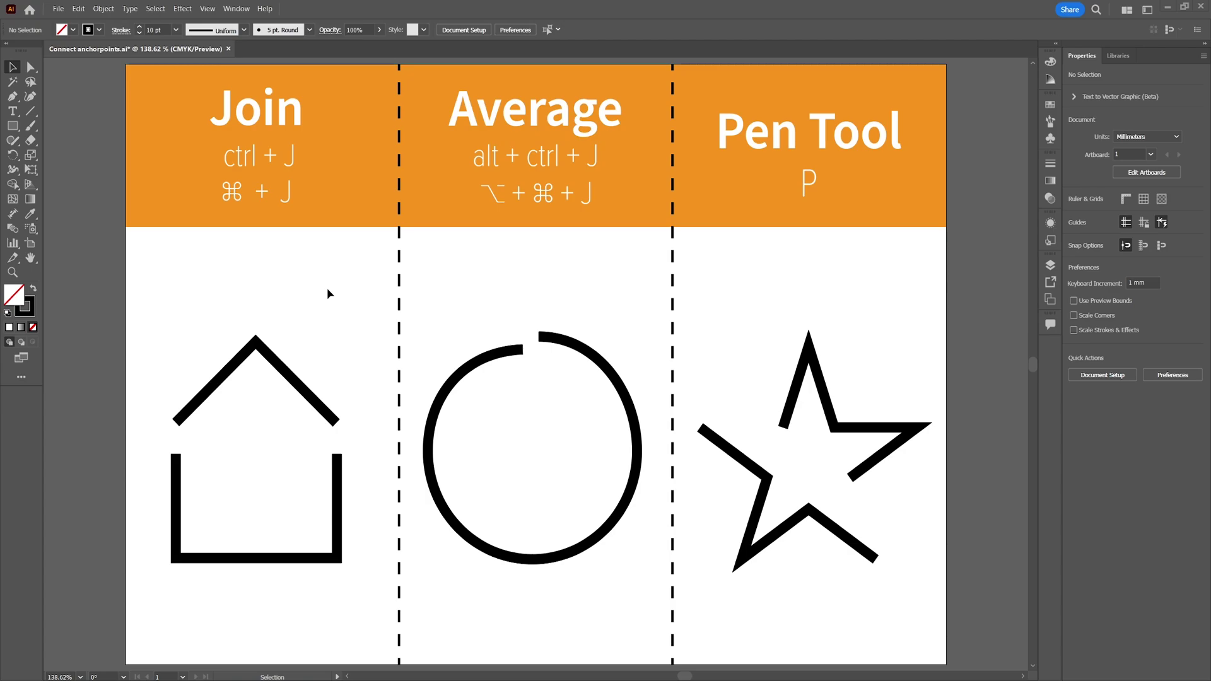
Marquee-select both house paths, deselect, then switch to the Direct Selection tool.
drag(187, 386, 271, 578)
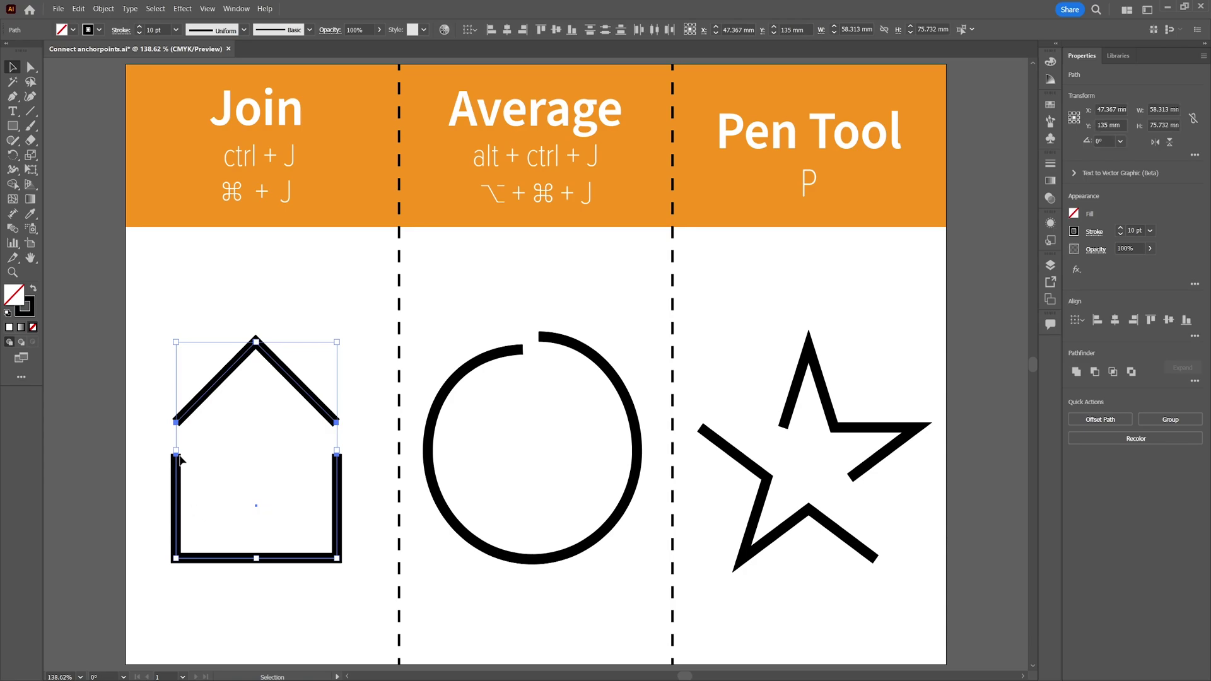
click(246, 427)
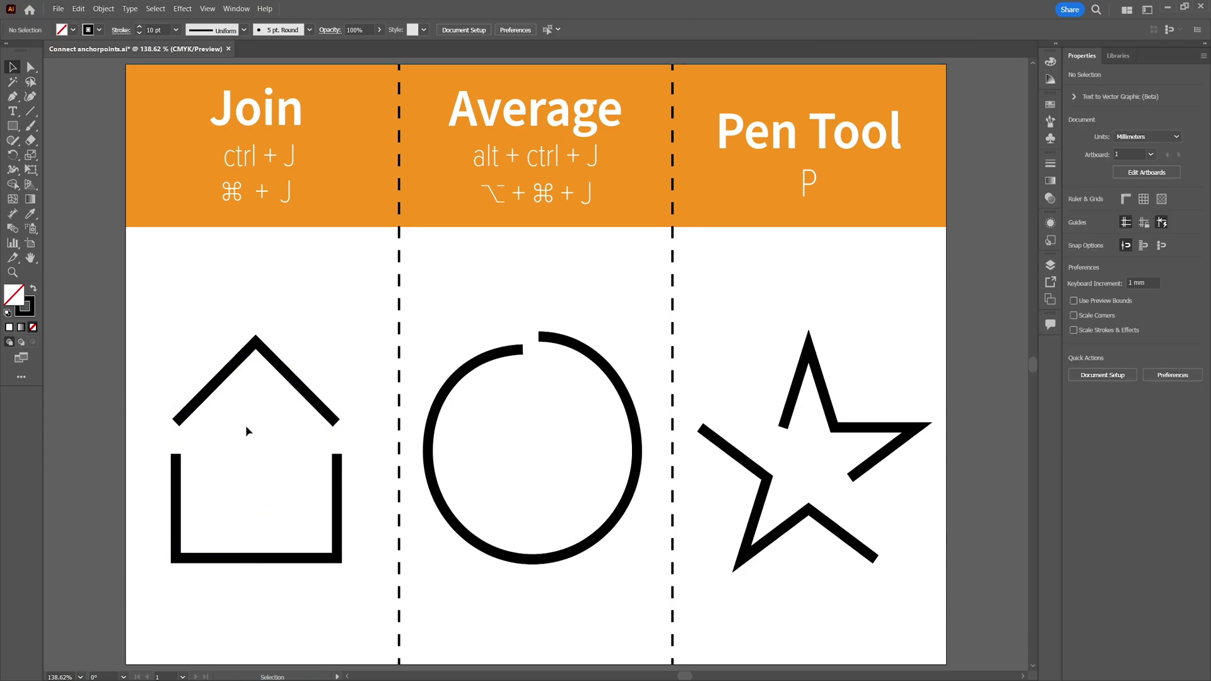
click(31, 67)
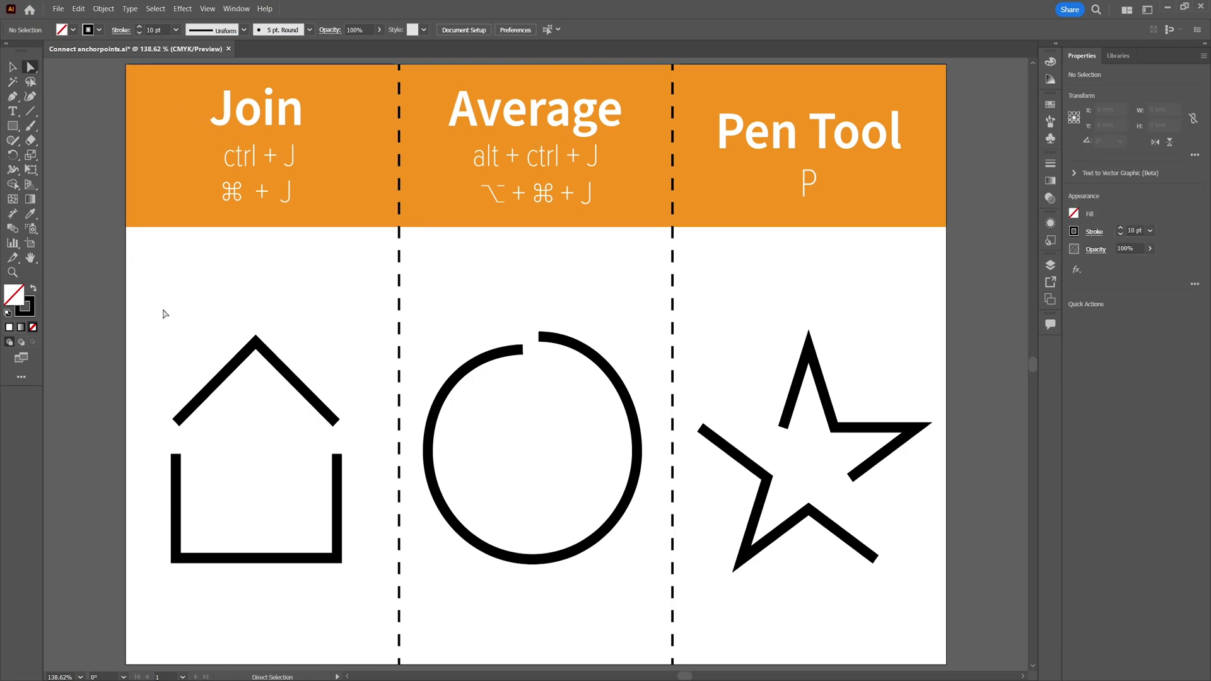
Join the roof's left endpoint to the wall's top-left endpoint with Object > Path > Join.
drag(163, 388, 200, 467)
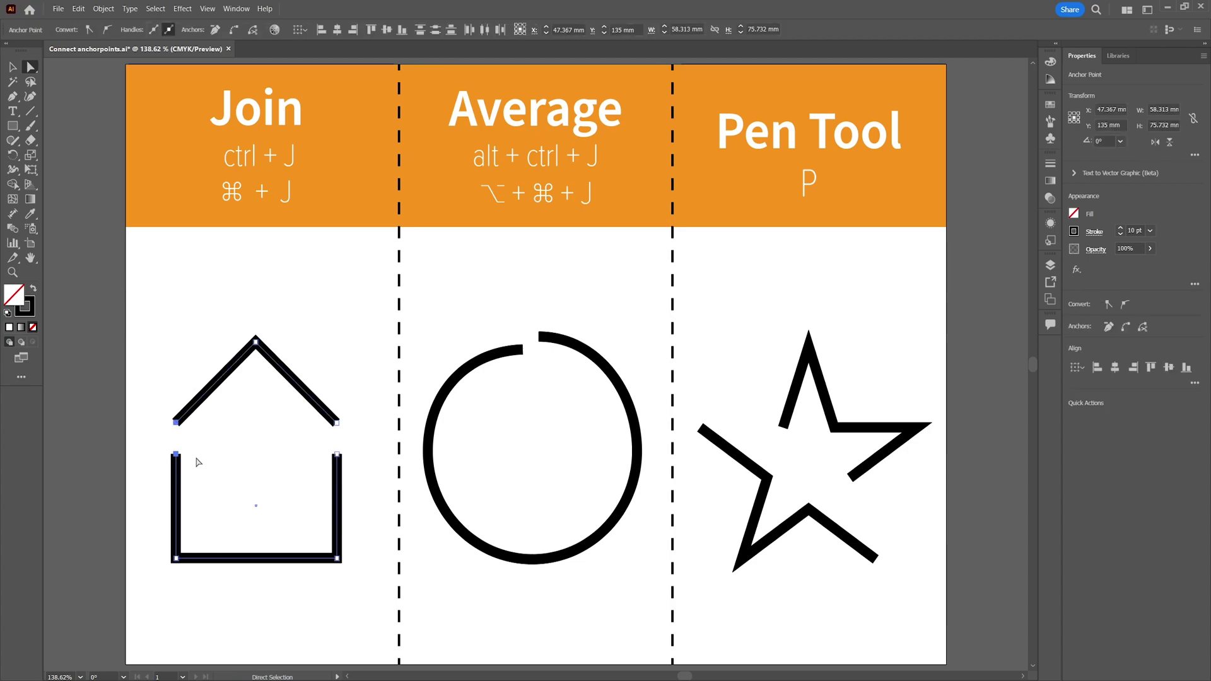
click(195, 463)
click(177, 455)
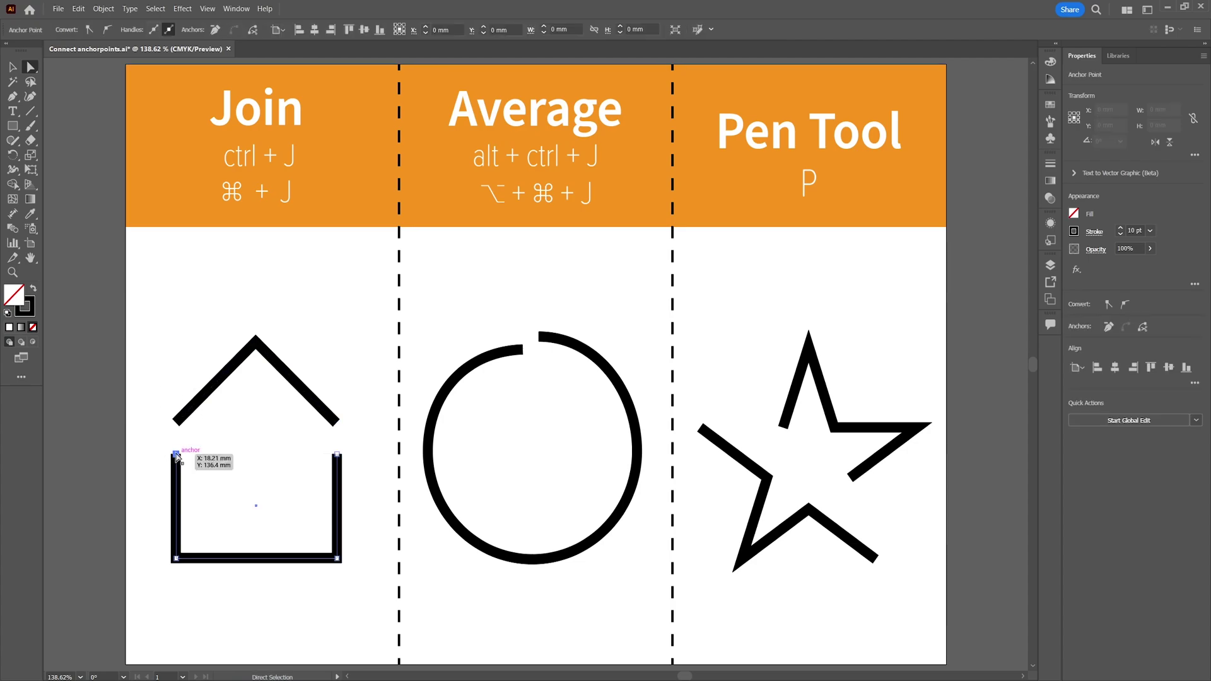
shift+click(176, 422)
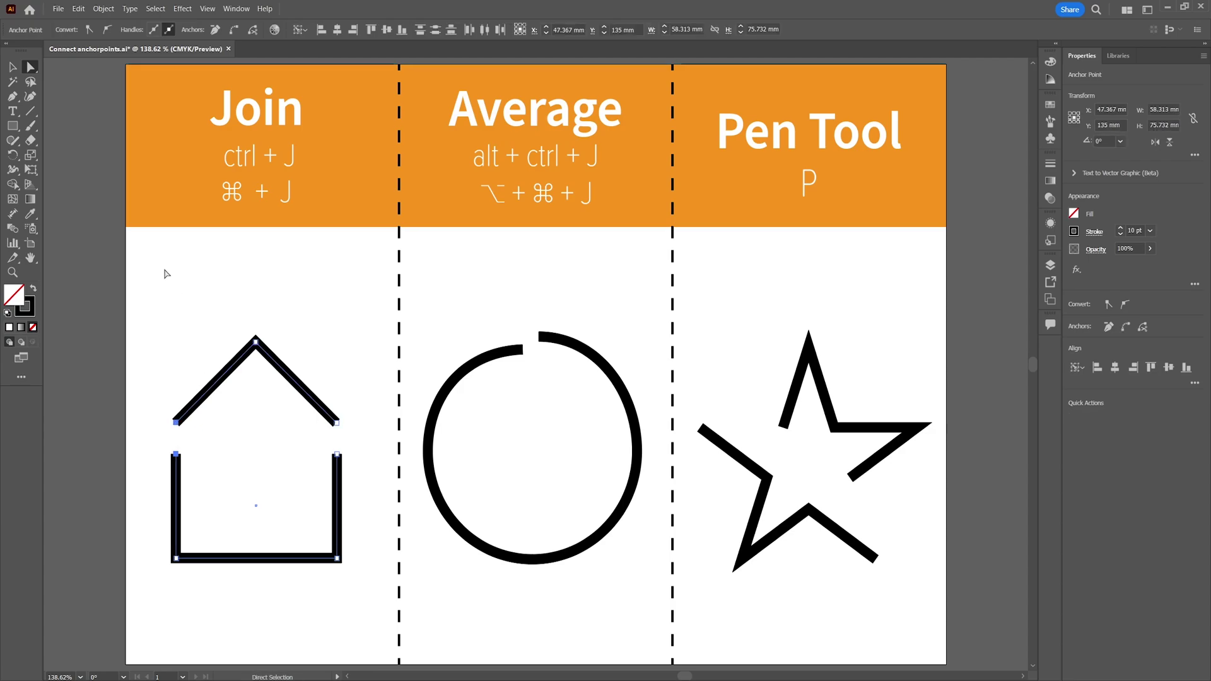
click(114, 14)
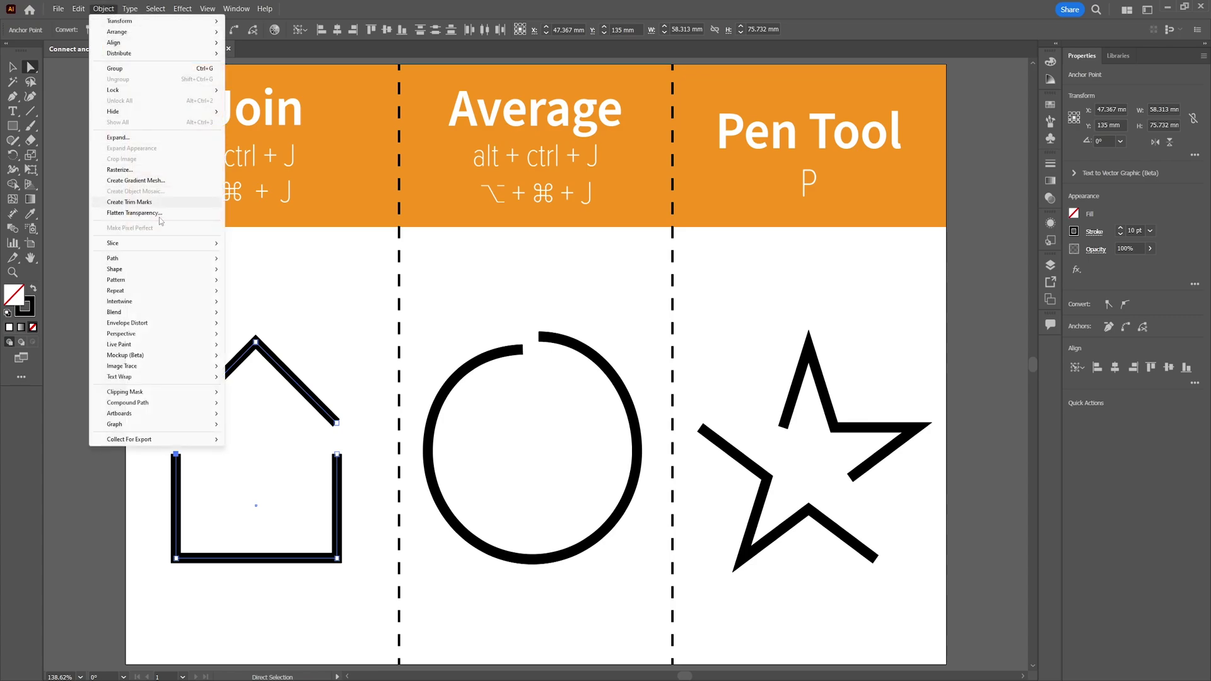
mouse_move(165, 260)
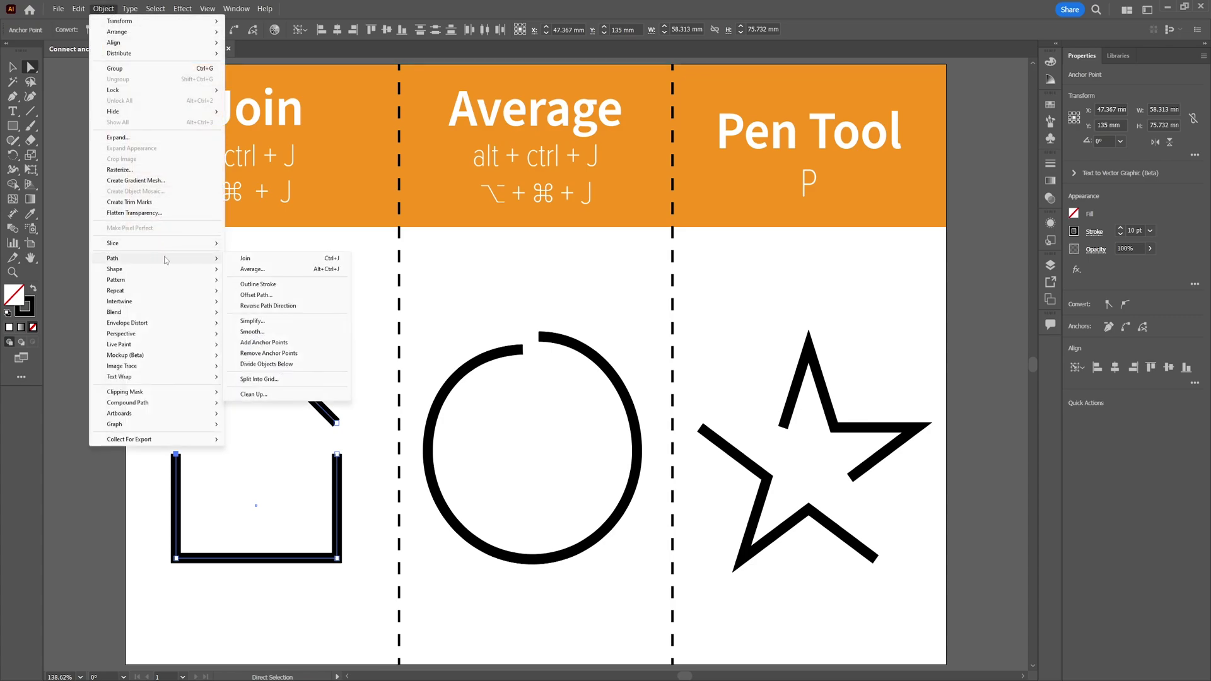
click(280, 261)
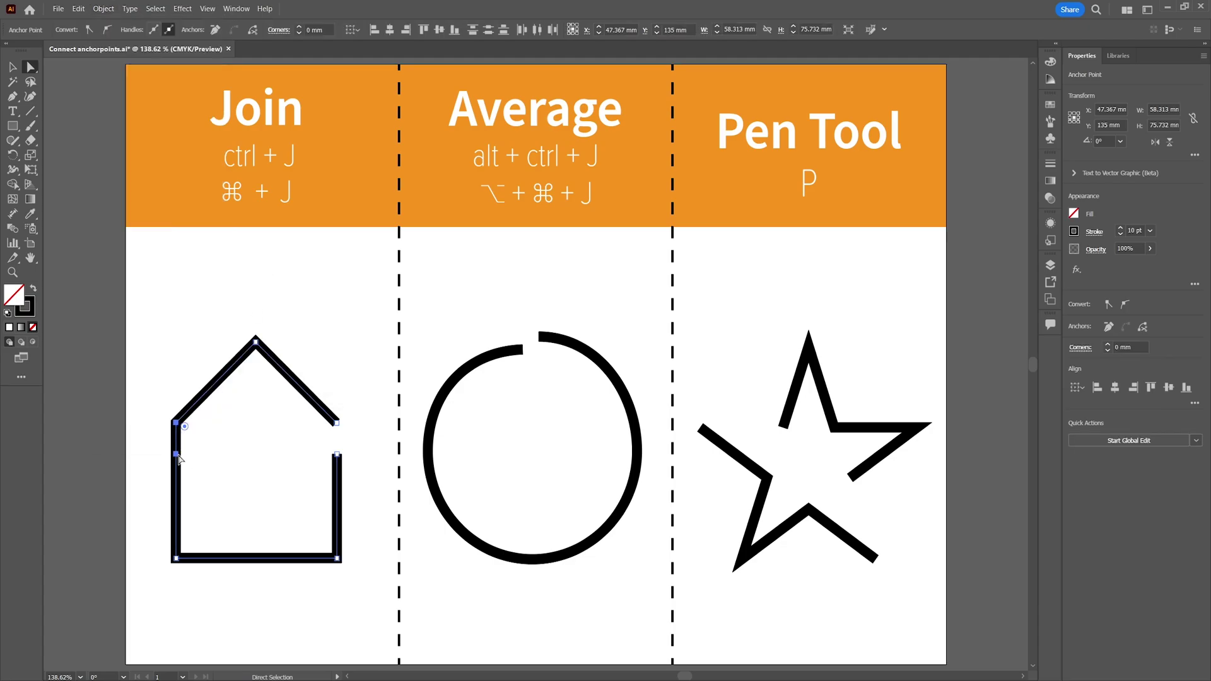
Join the house's two right-side endpoints to close the outline.
click(335, 428)
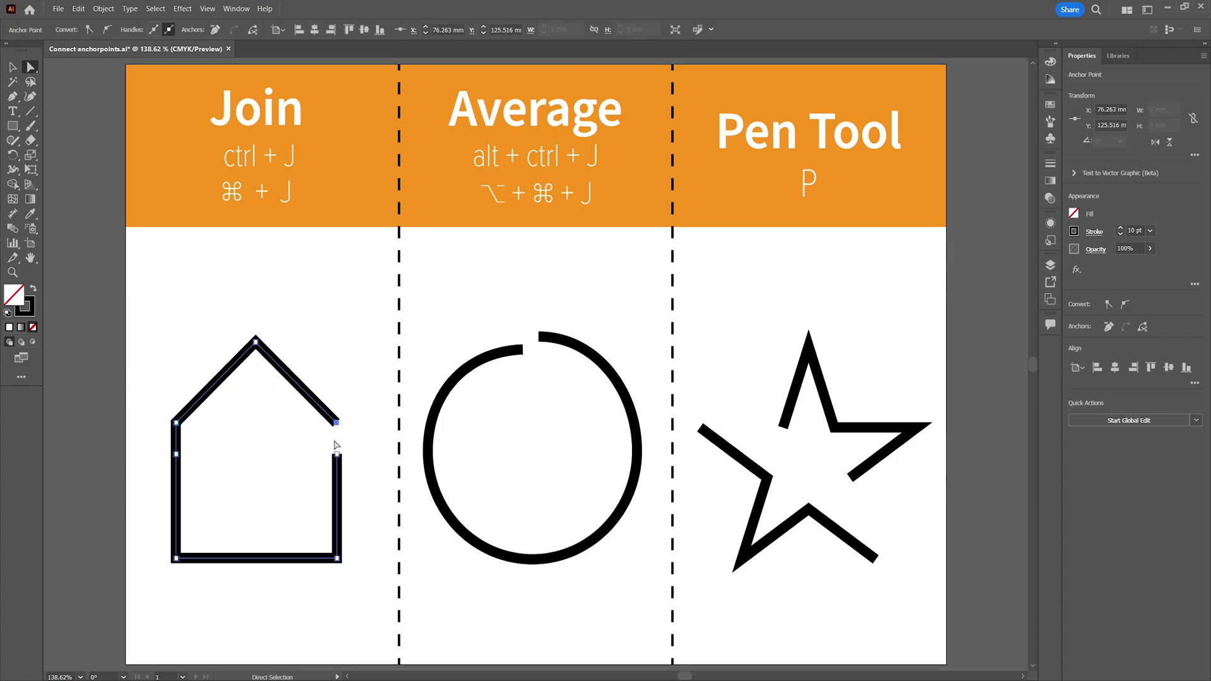
shift+click(337, 452)
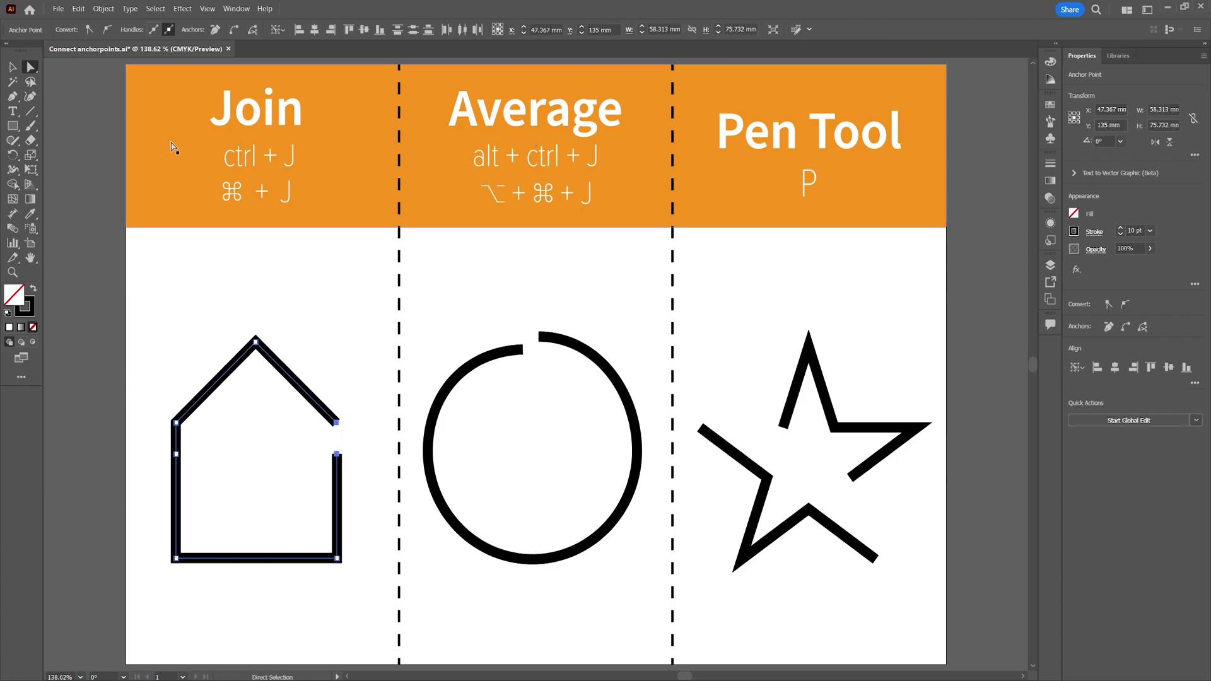
click(103, 8)
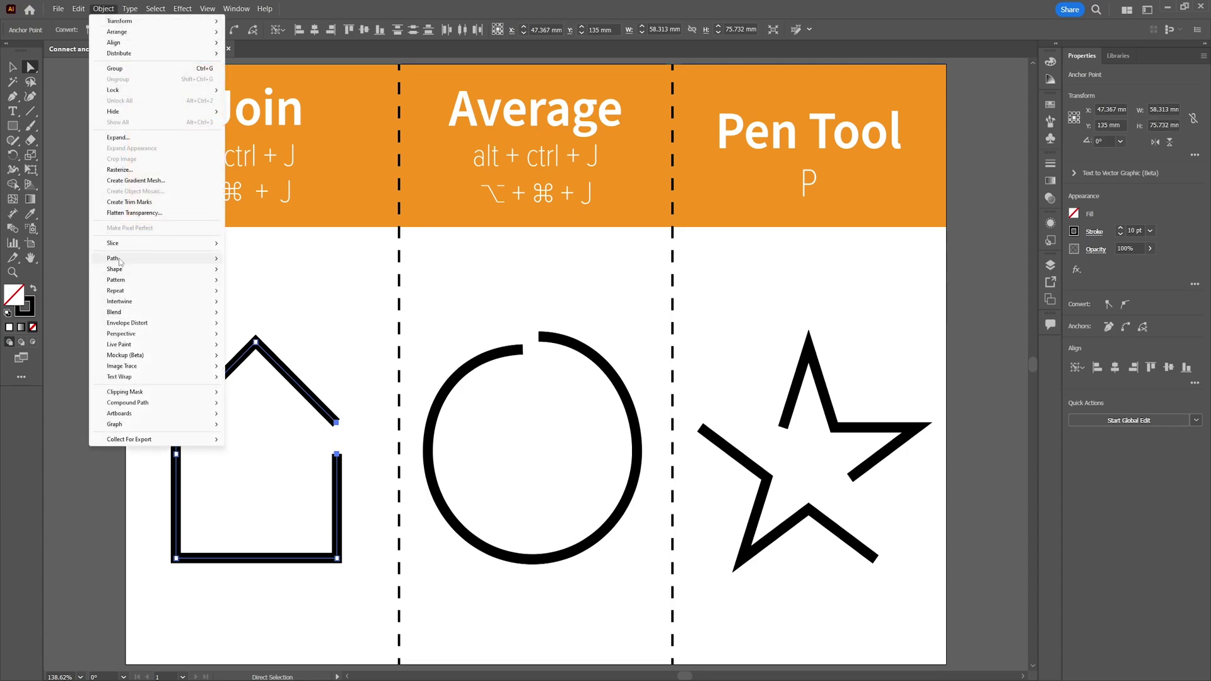
mouse_move(120, 260)
click(277, 259)
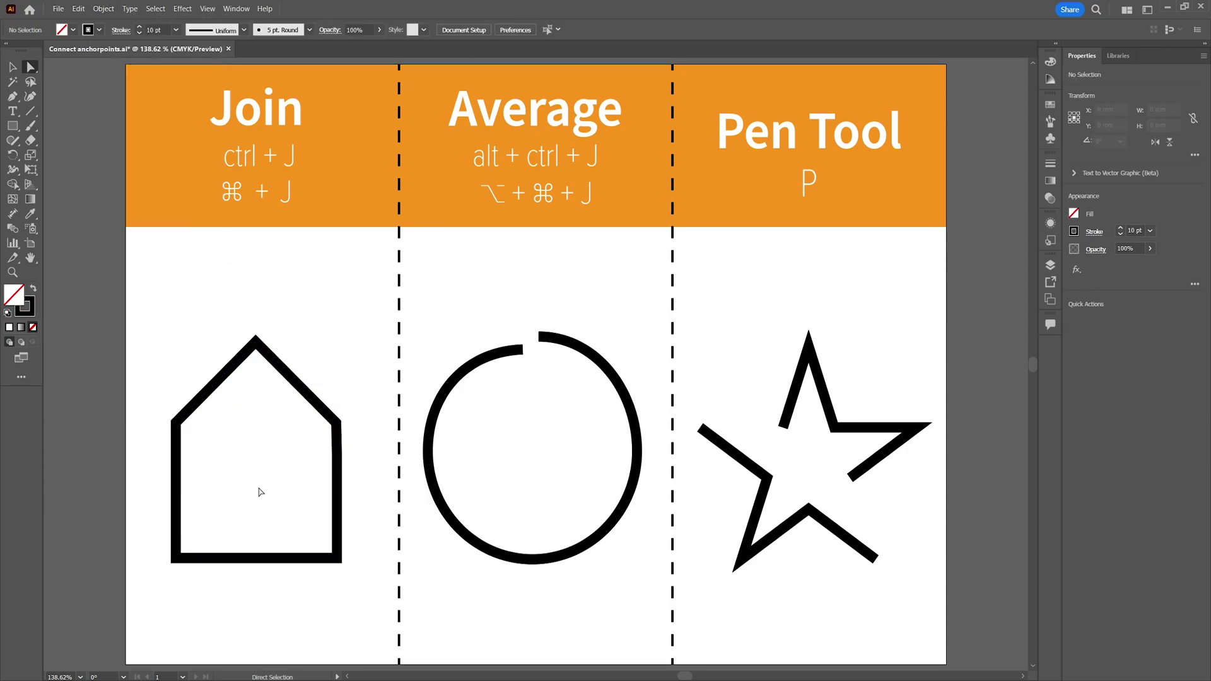
Undo the join, then join the roof's right end to the wall's upper-left end.
key(ctrl)
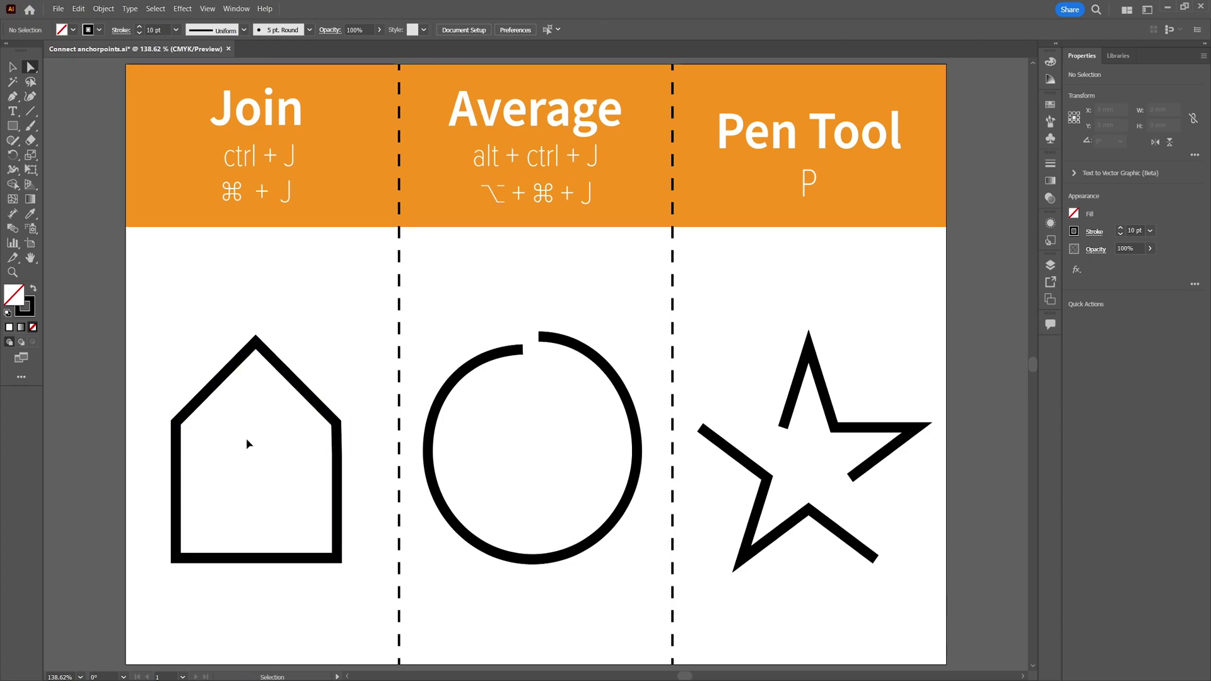
key(ctrl+z)
key(ctrl+z)
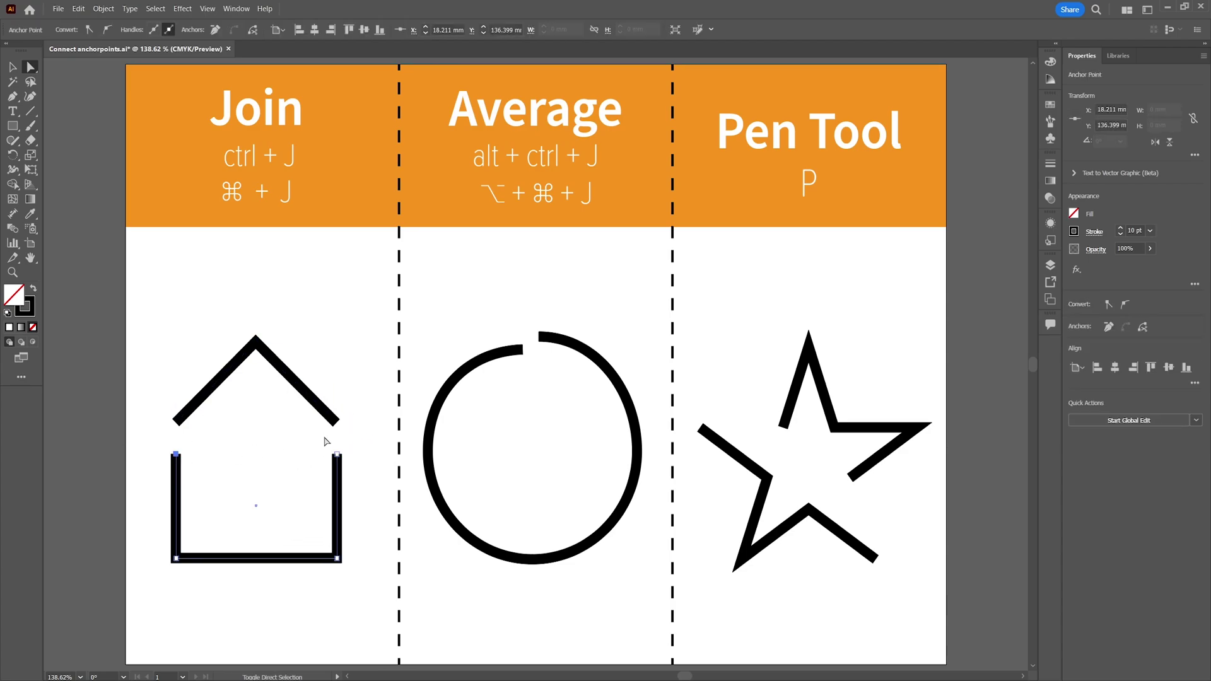
shift+click(341, 420)
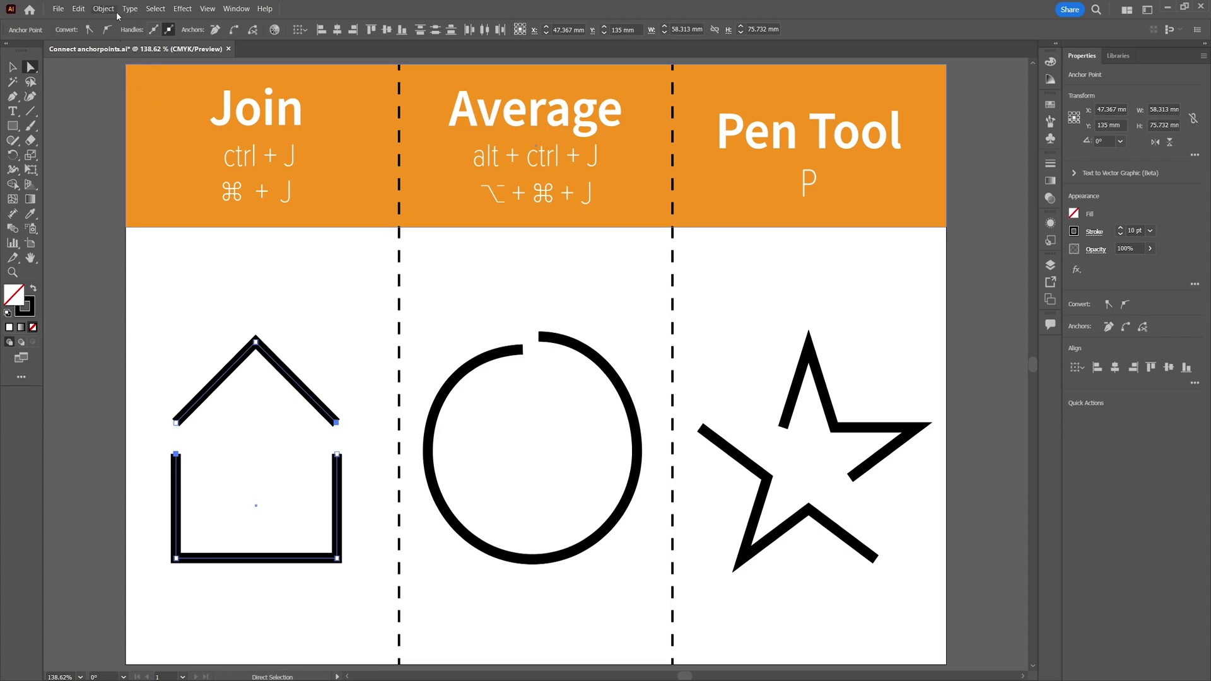
click(113, 10)
mouse_move(139, 258)
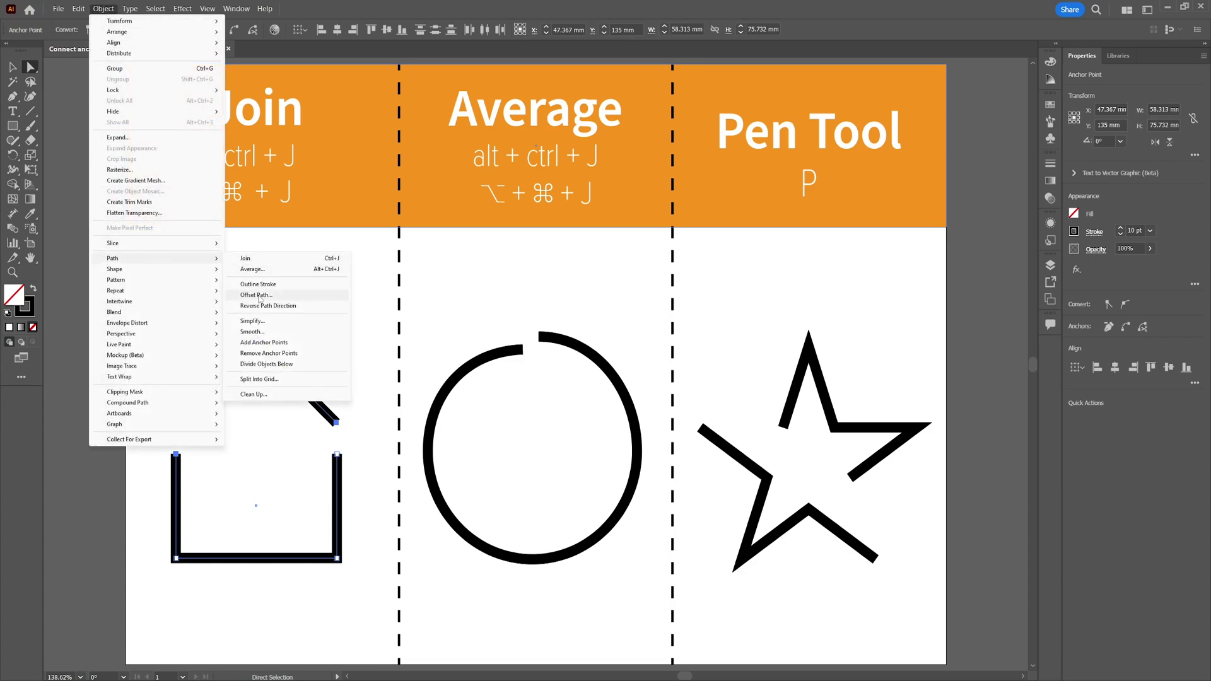
click(249, 259)
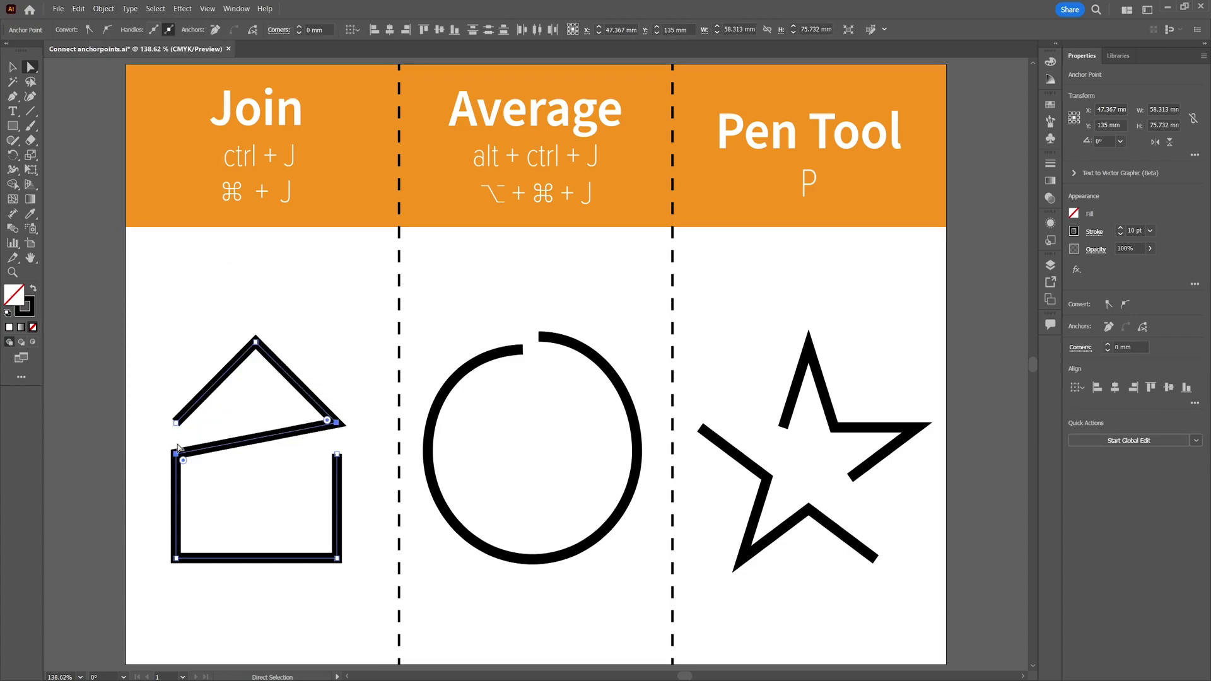
click(252, 418)
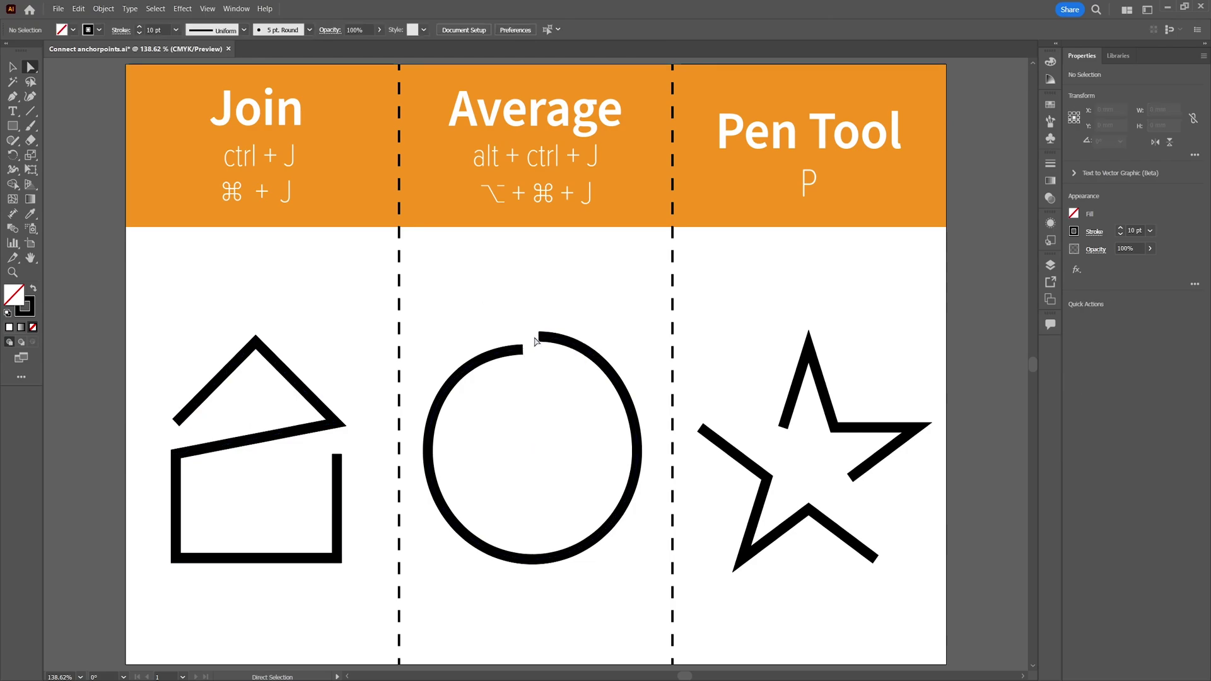
drag(508, 311, 558, 404)
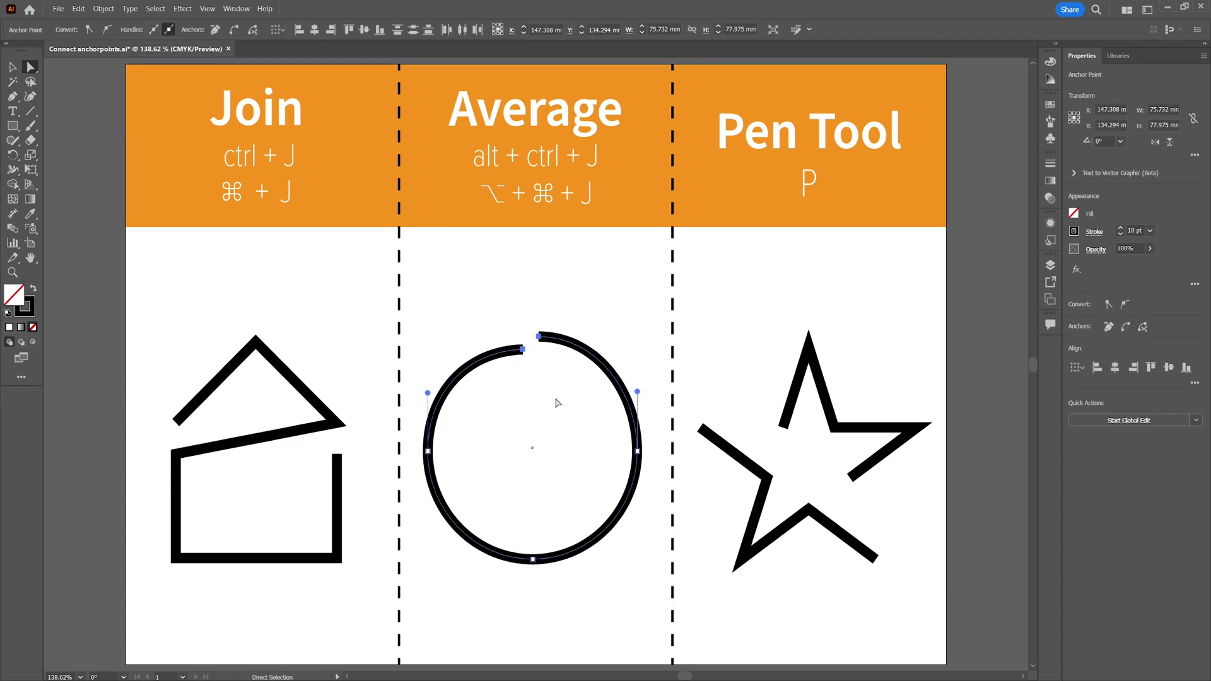
click(103, 8)
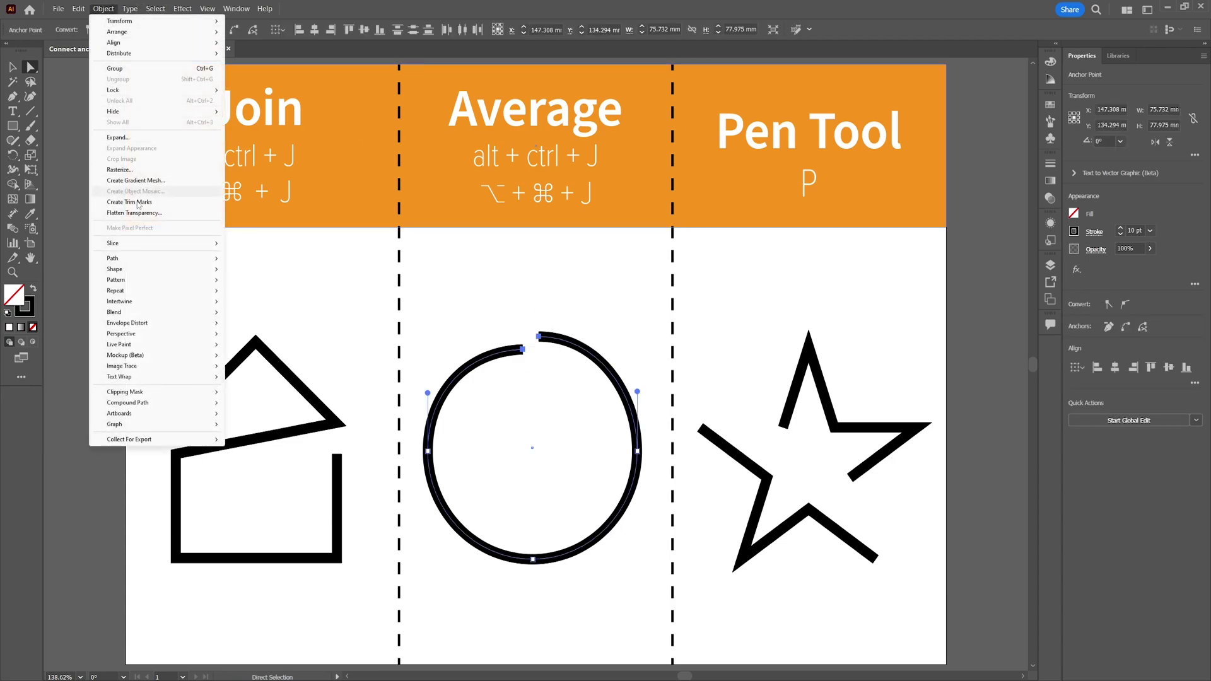
mouse_move(126, 258)
click(277, 258)
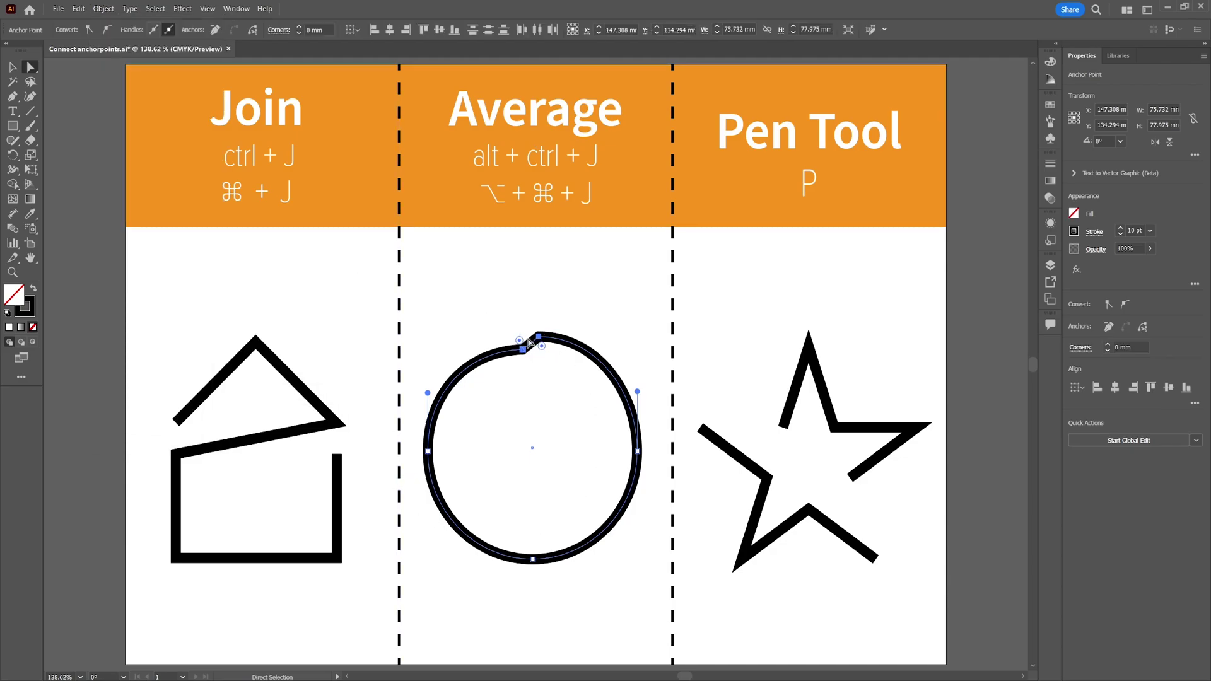
key(ctrl+z)
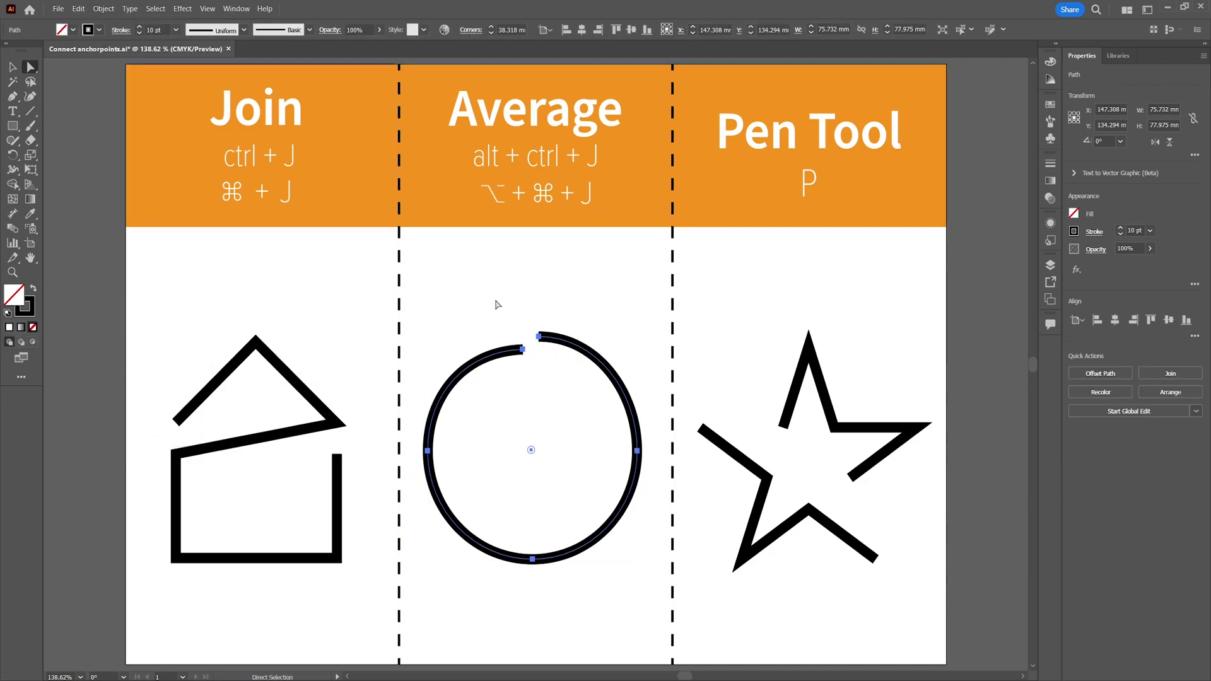
drag(508, 309, 553, 376)
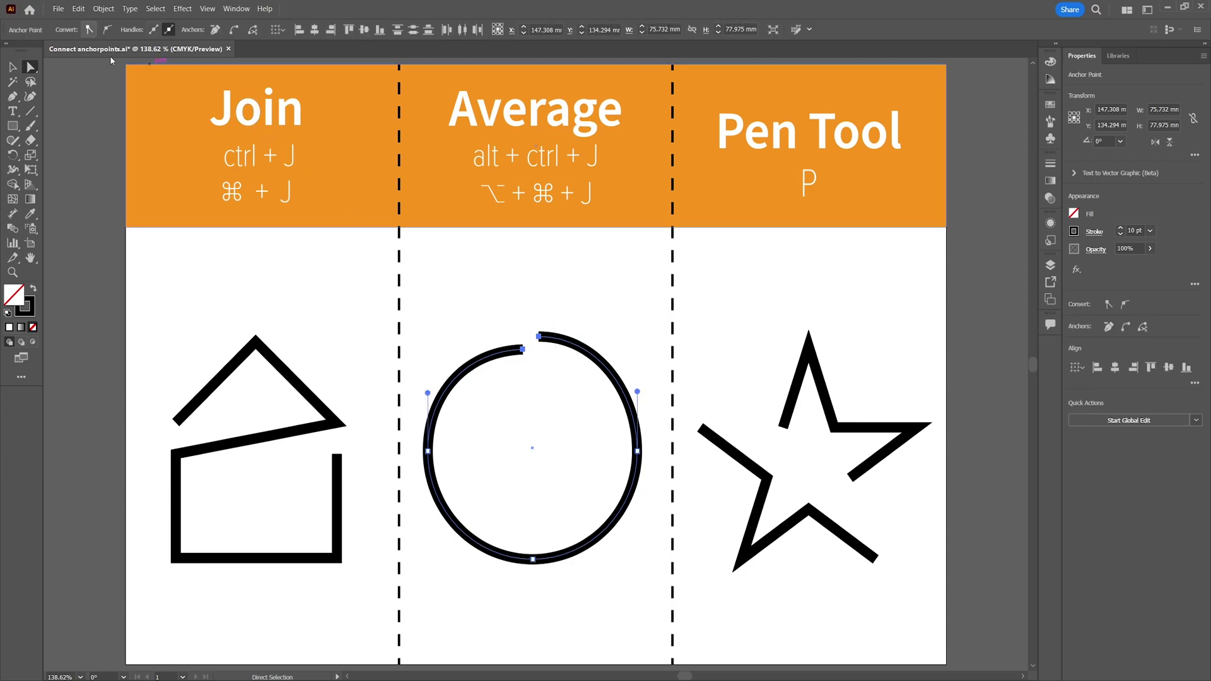
click(102, 9)
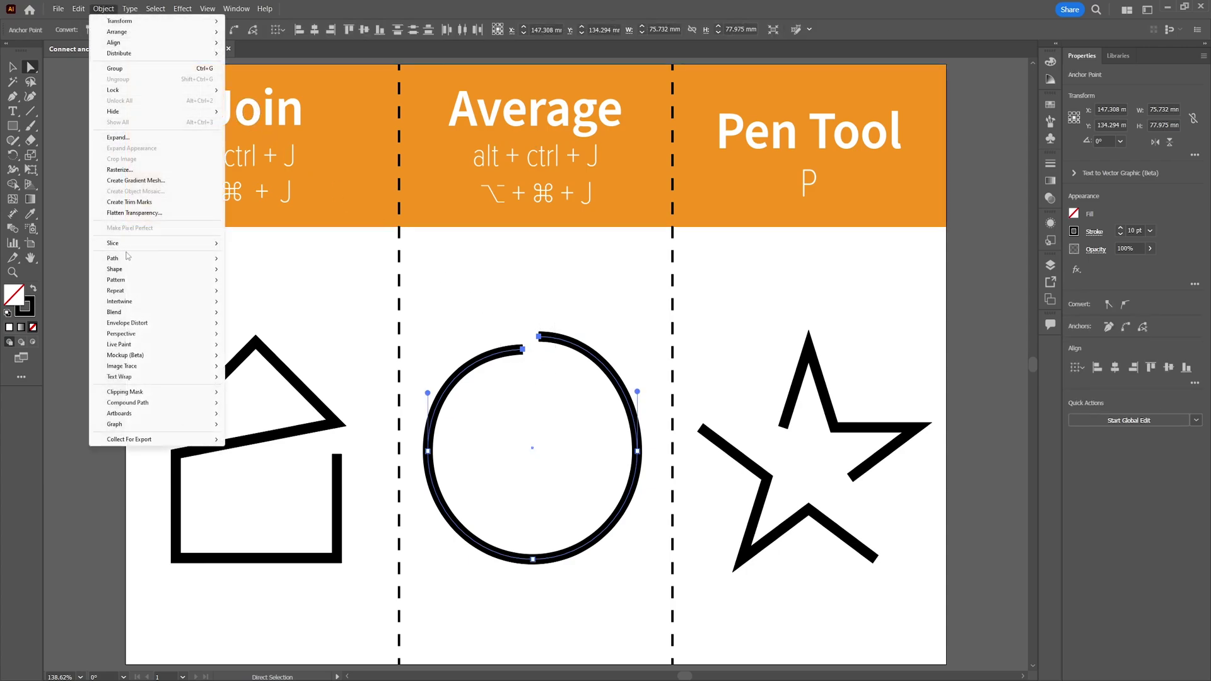
mouse_move(164, 258)
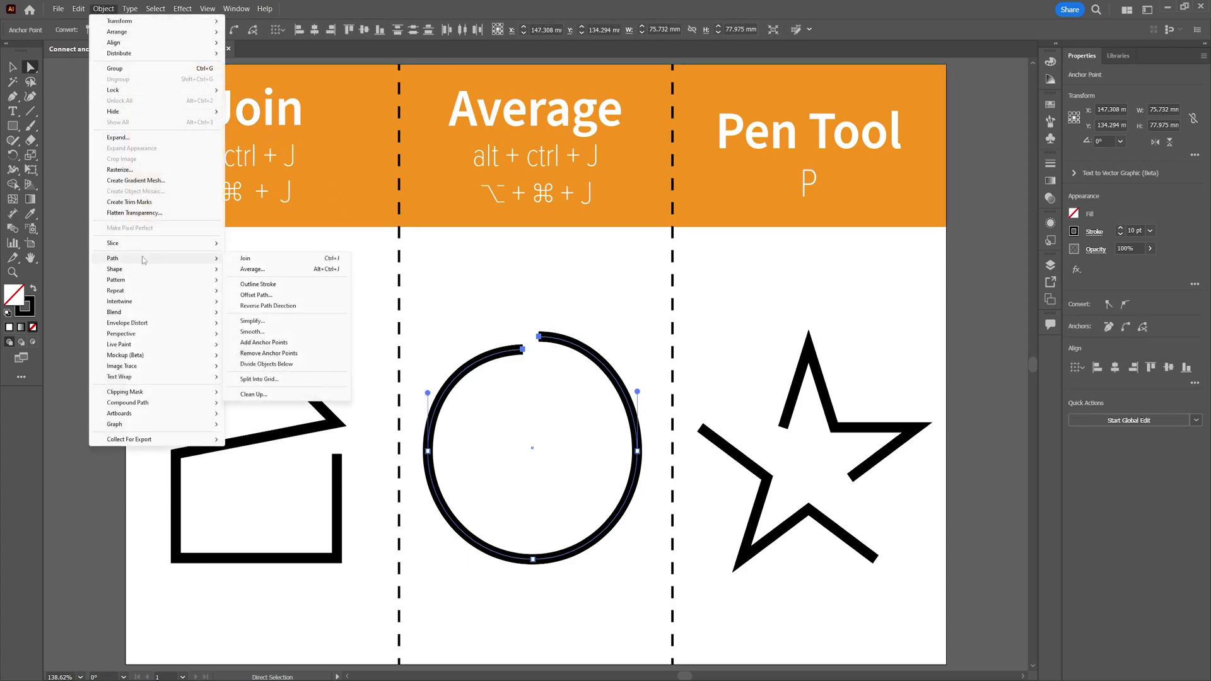
click(251, 270)
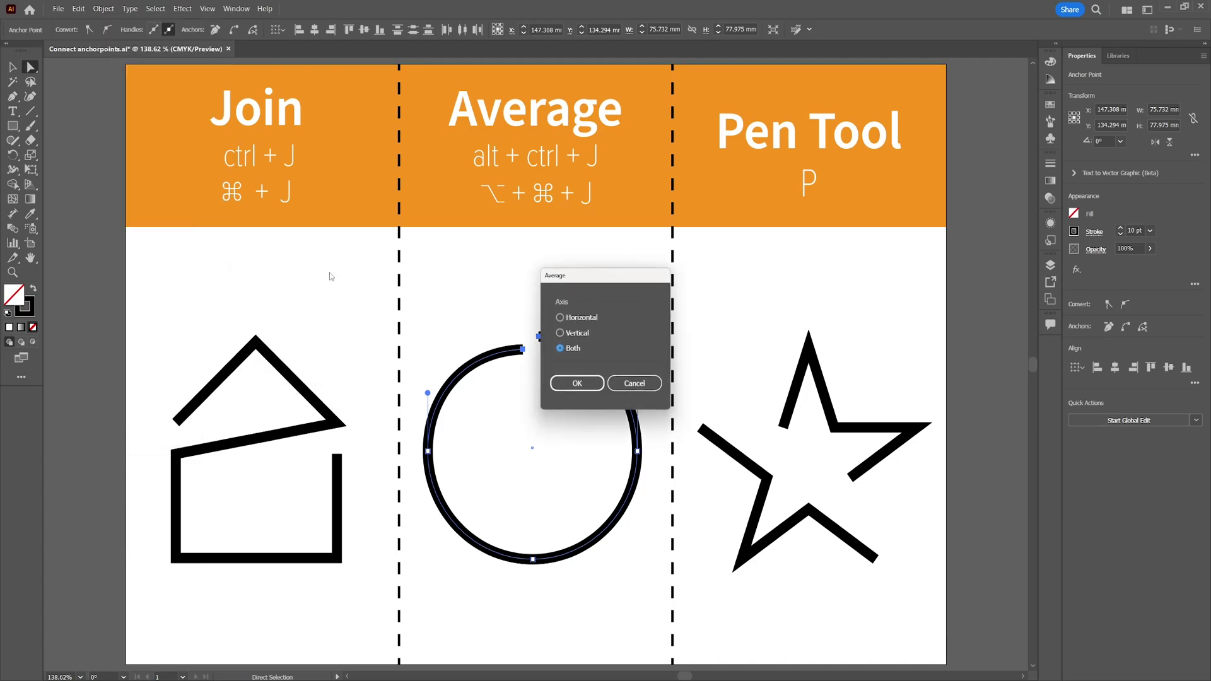
drag(603, 281, 744, 252)
click(723, 289)
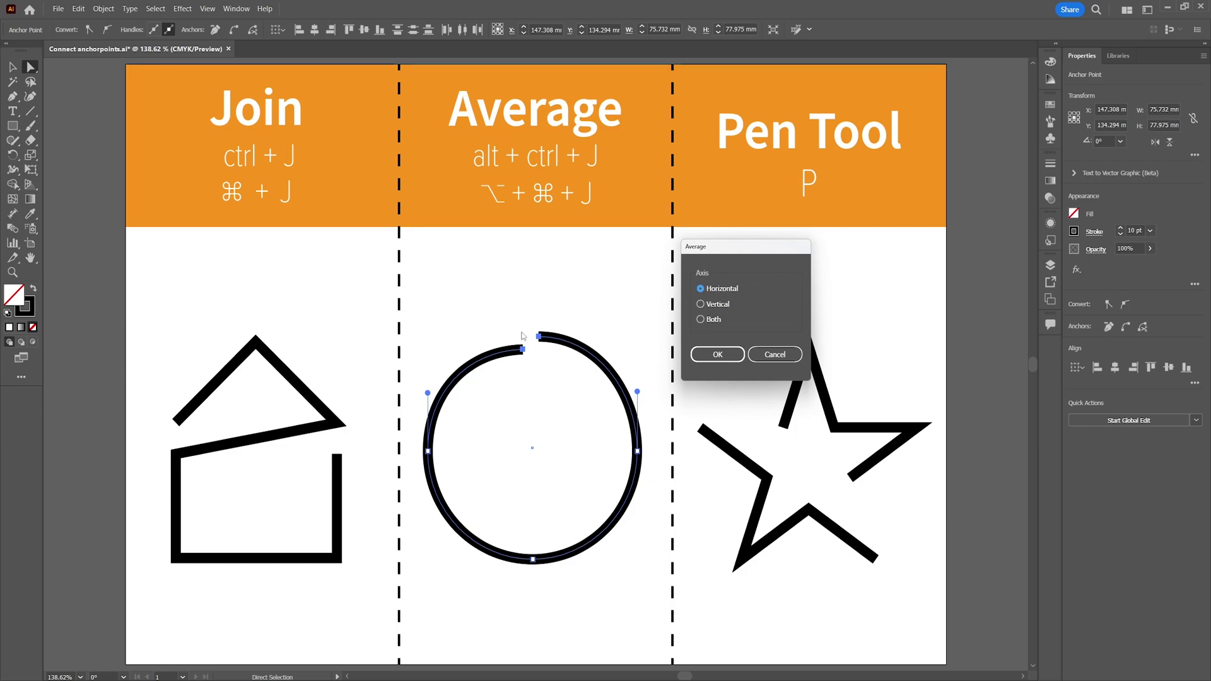
click(717, 354)
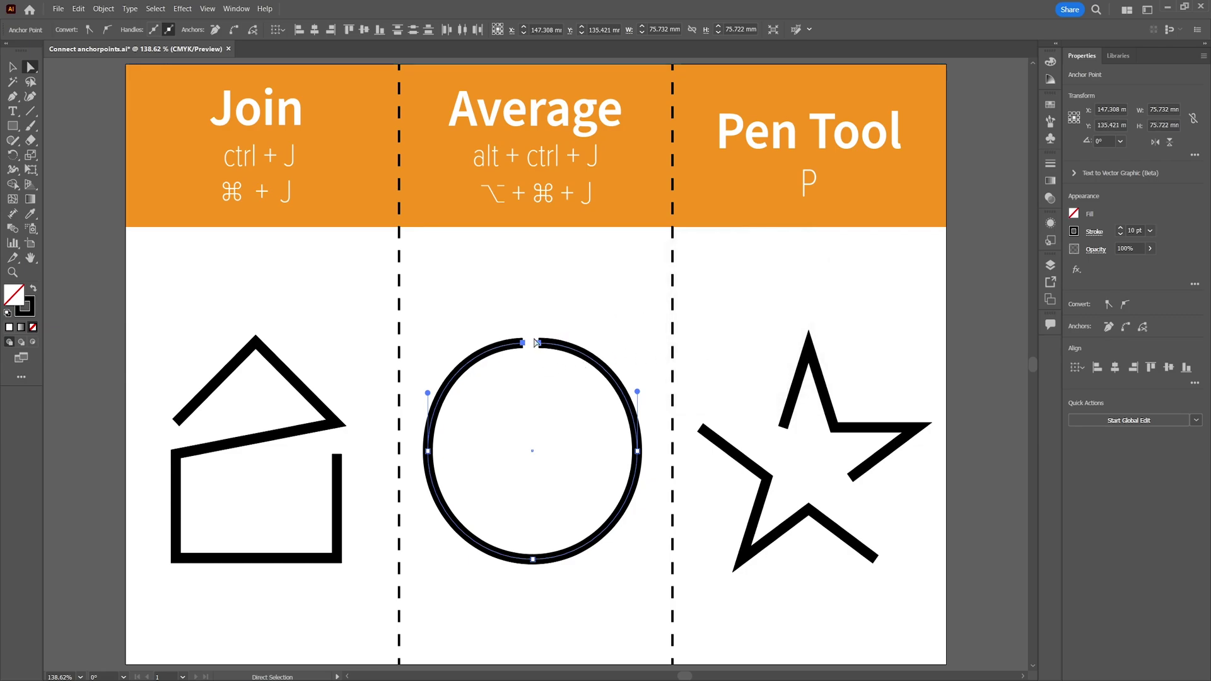
key(ctrl+z)
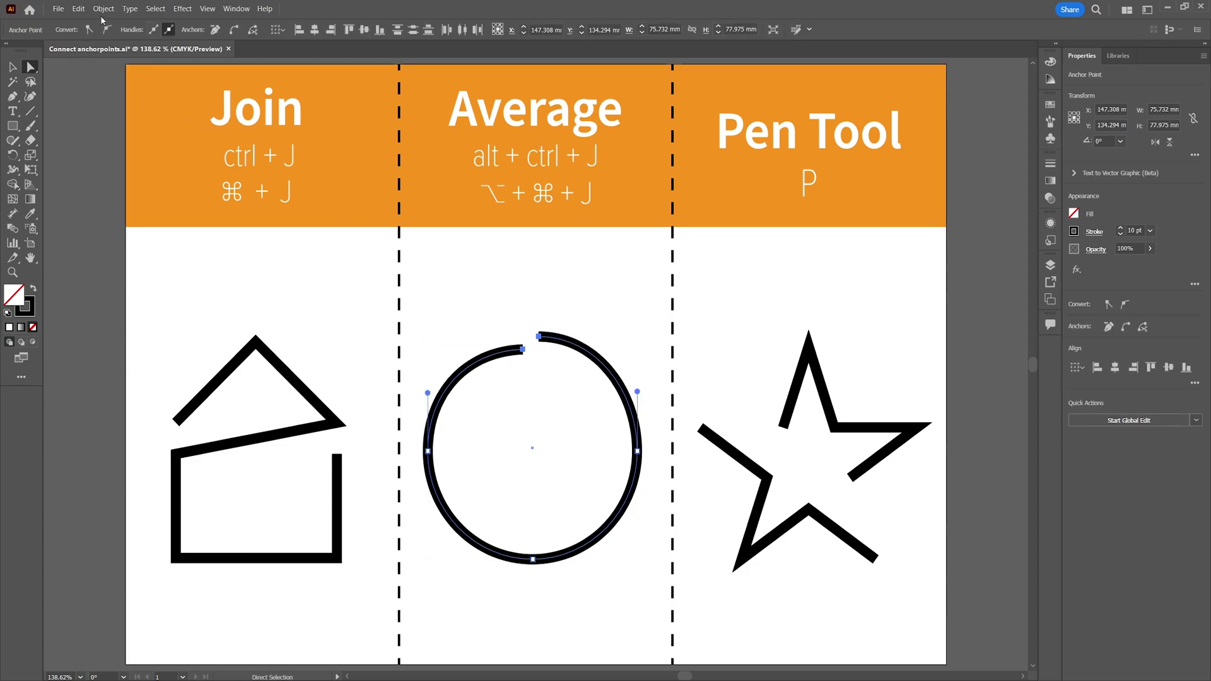
click(104, 8)
mouse_move(126, 258)
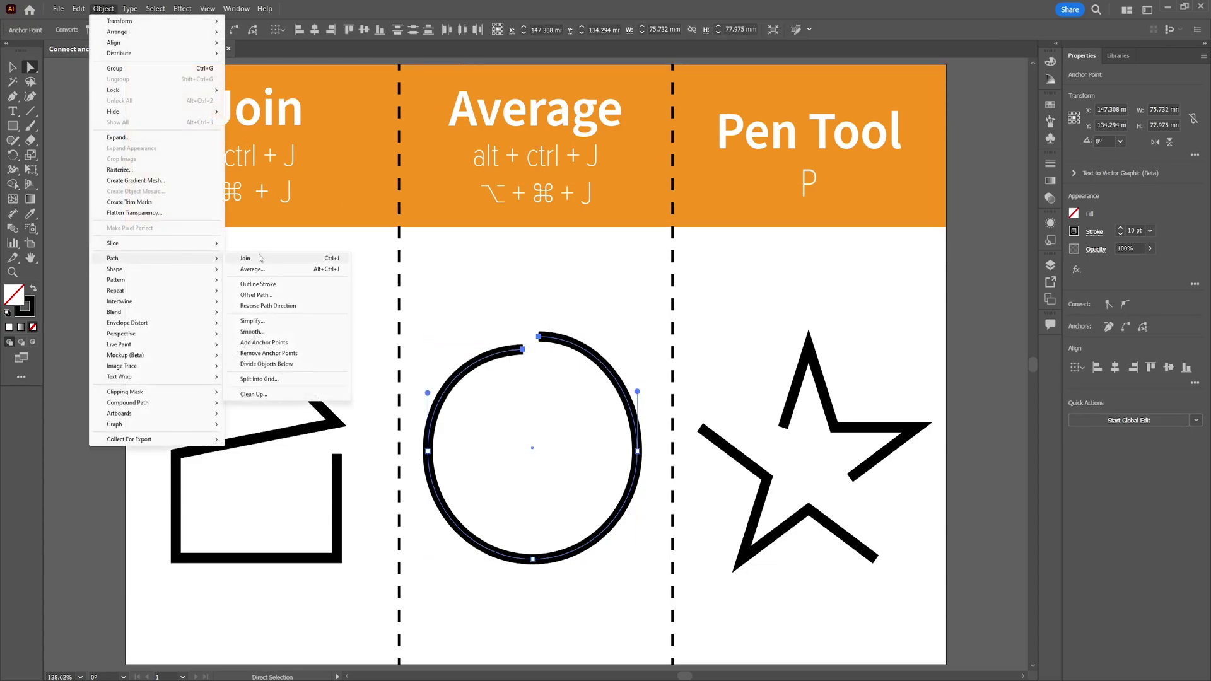
click(259, 268)
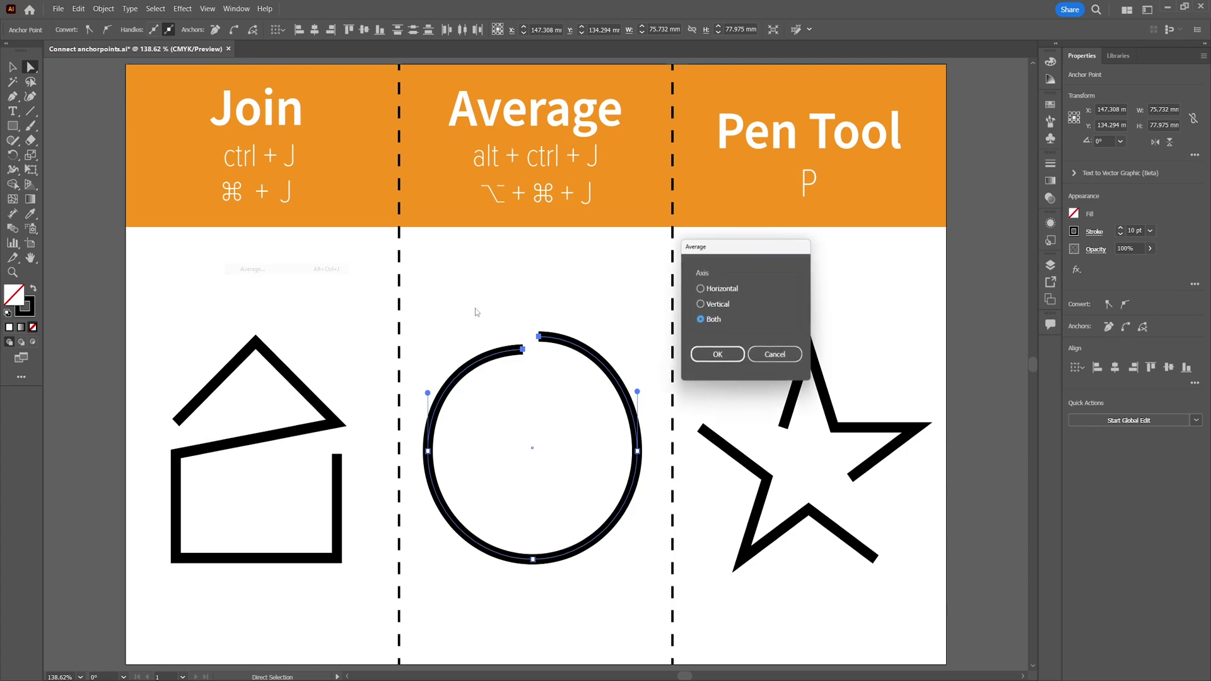
click(719, 305)
click(719, 356)
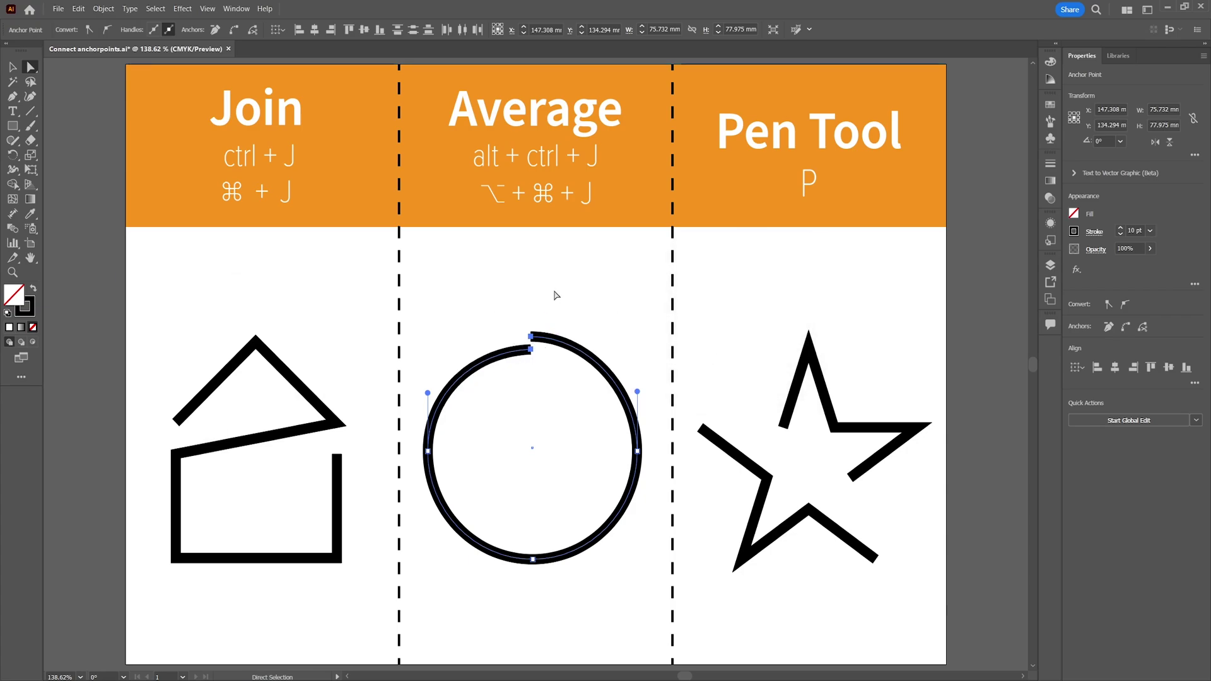
key(ctrl+z)
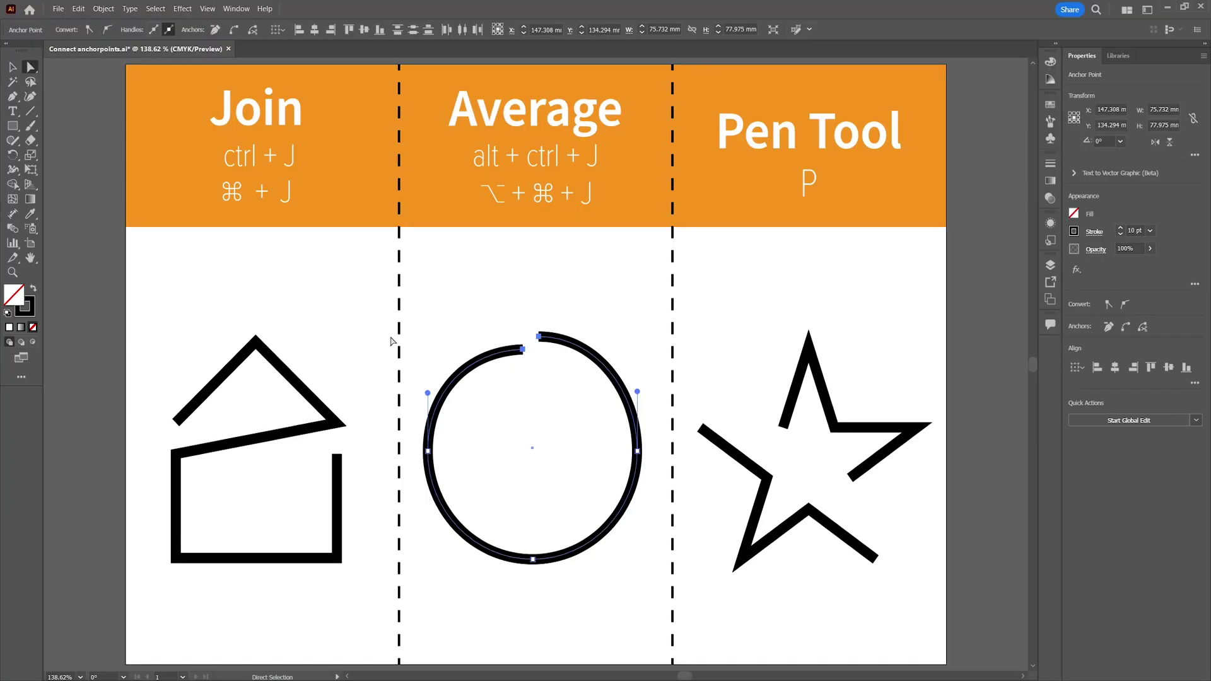
Average the circle's two top endpoints on Both axes and join them.
click(104, 8)
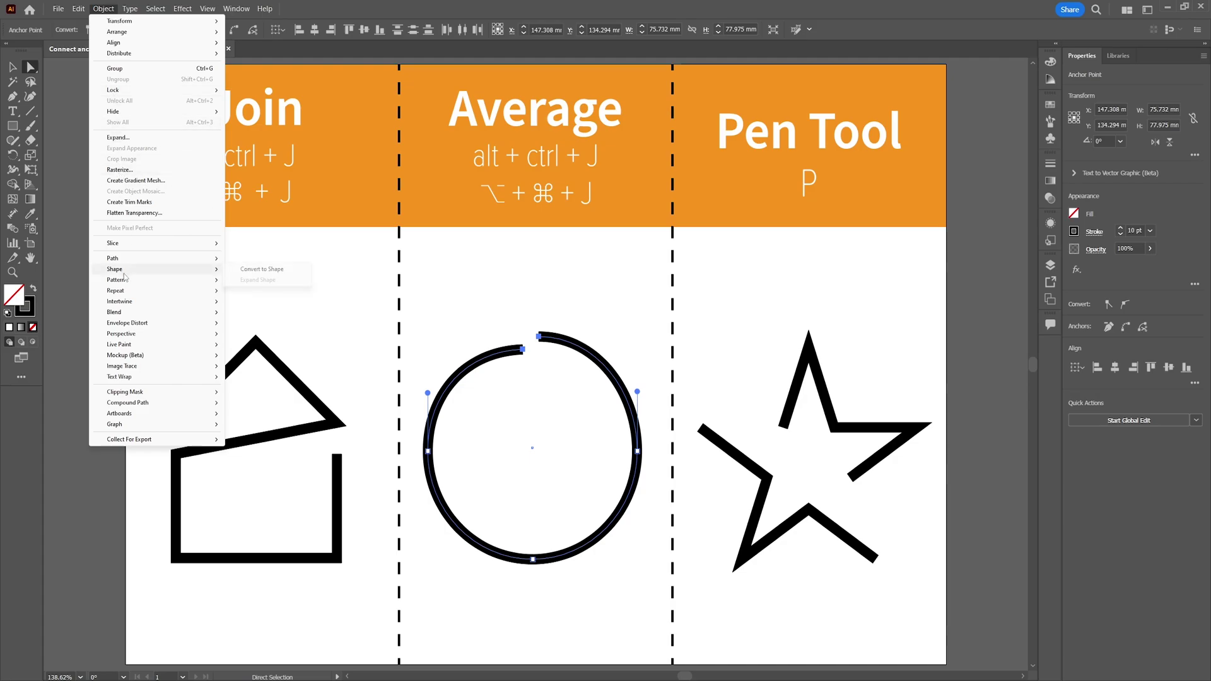
mouse_move(122, 264)
click(255, 269)
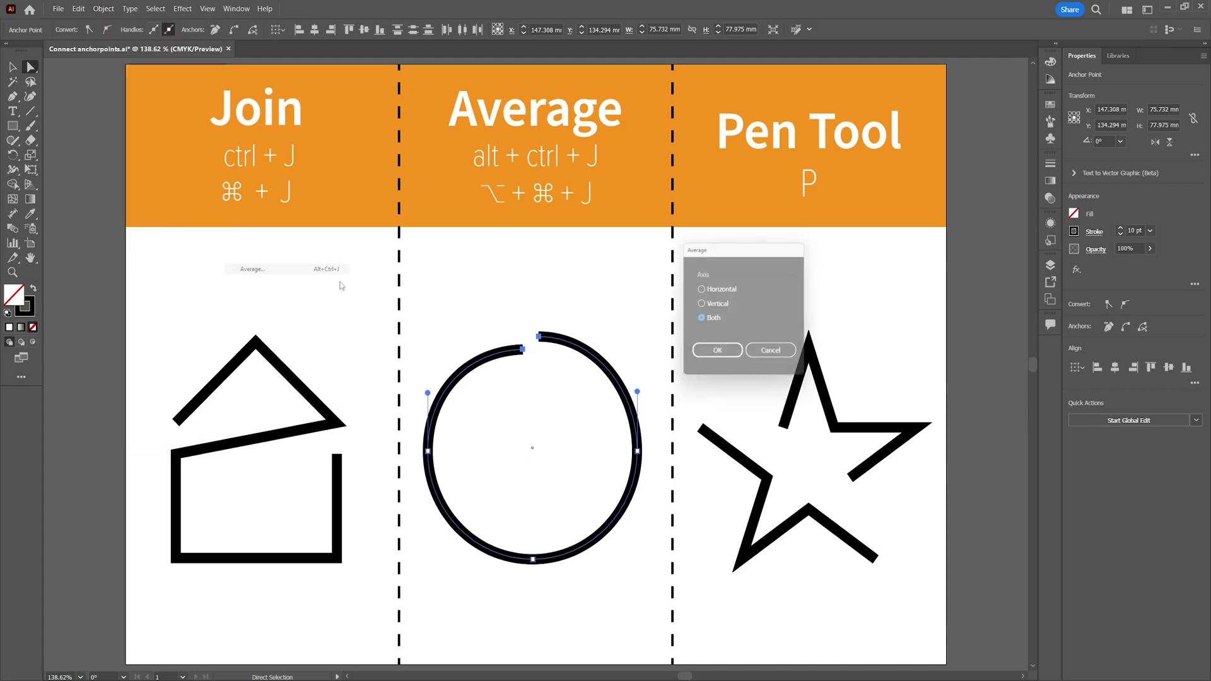
click(713, 355)
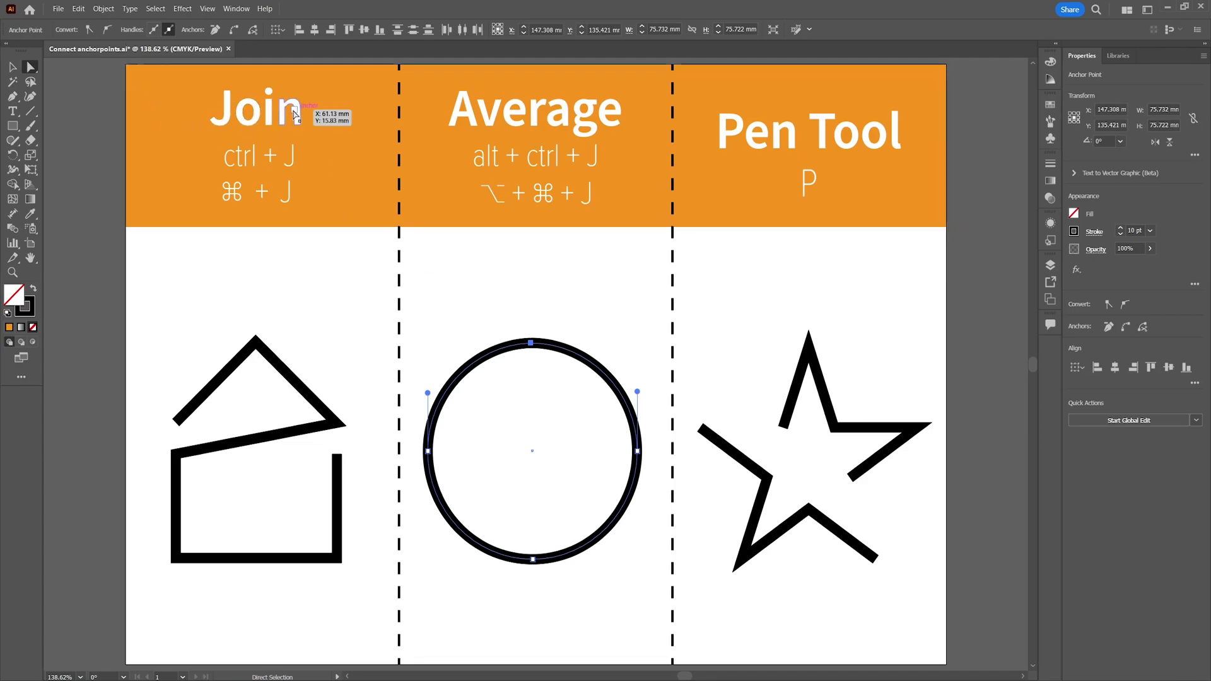
click(100, 9)
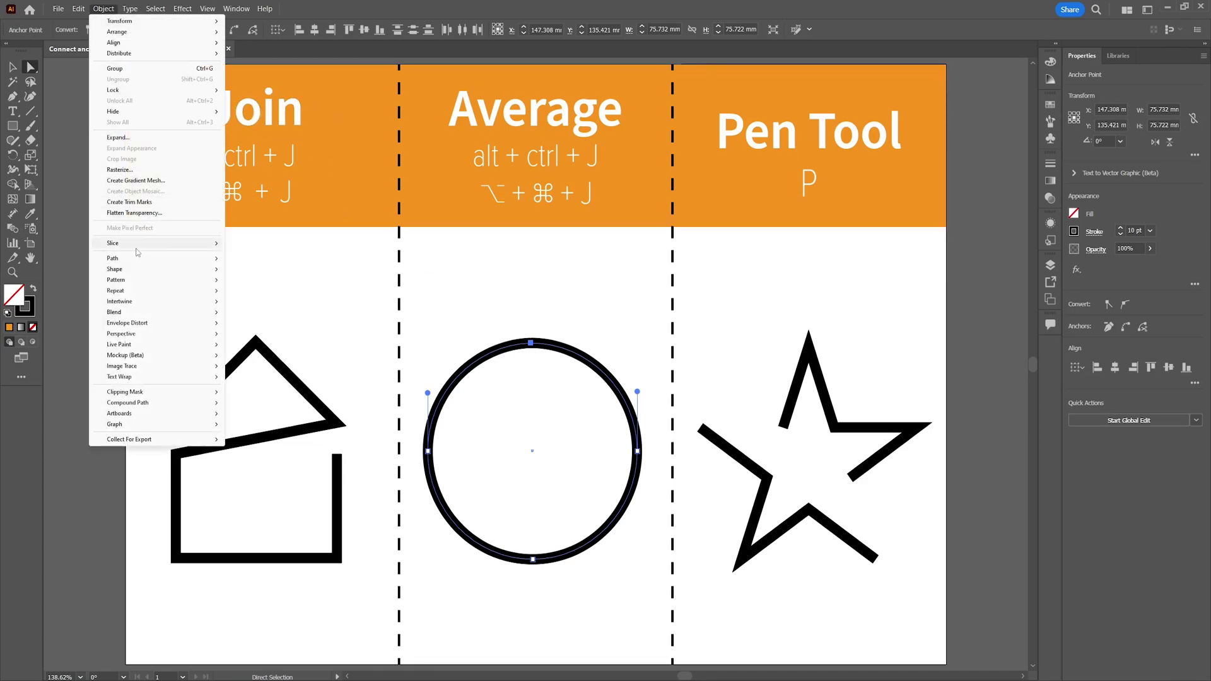
mouse_move(189, 258)
click(245, 258)
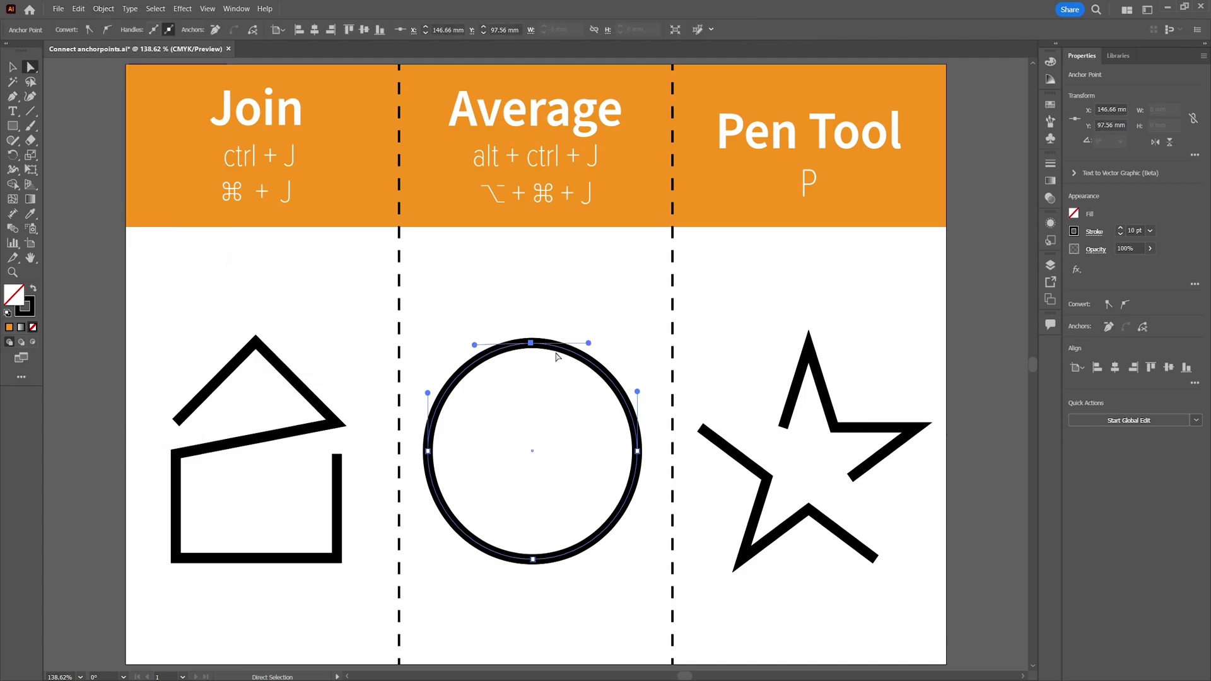
Test-drag the top anchor's curve handle, undo it, and reselect the whole circle.
drag(586, 343, 633, 304)
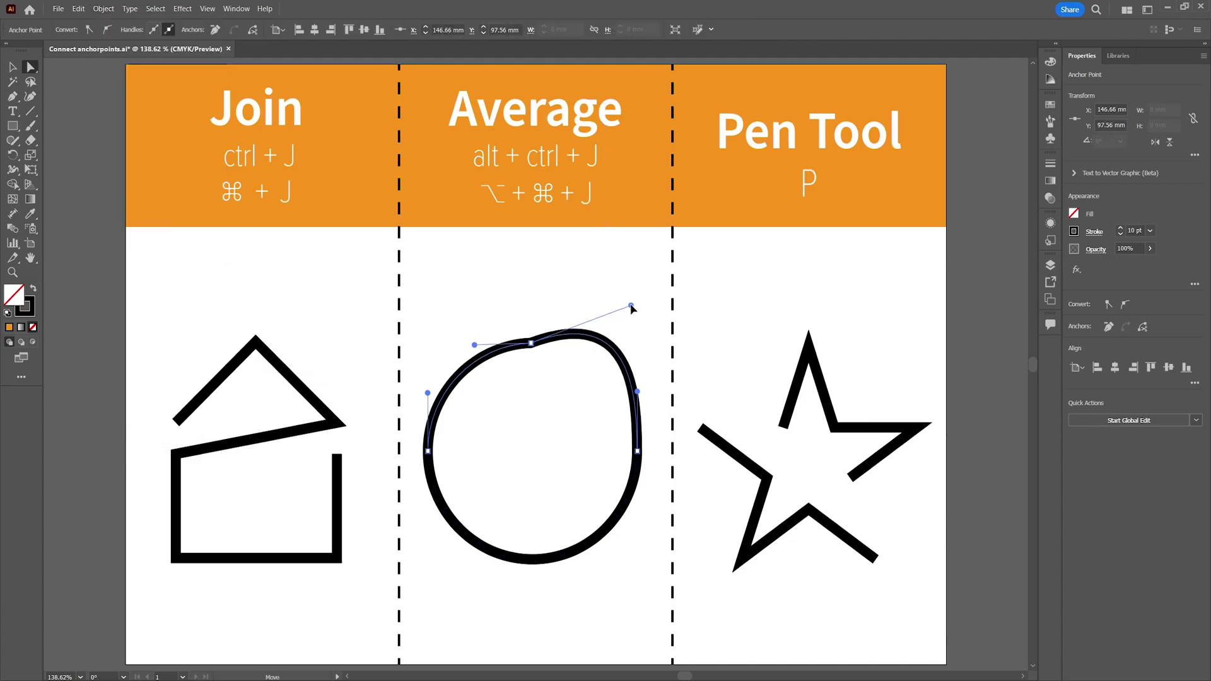
key(ctrl+z)
key(ctrl+z)
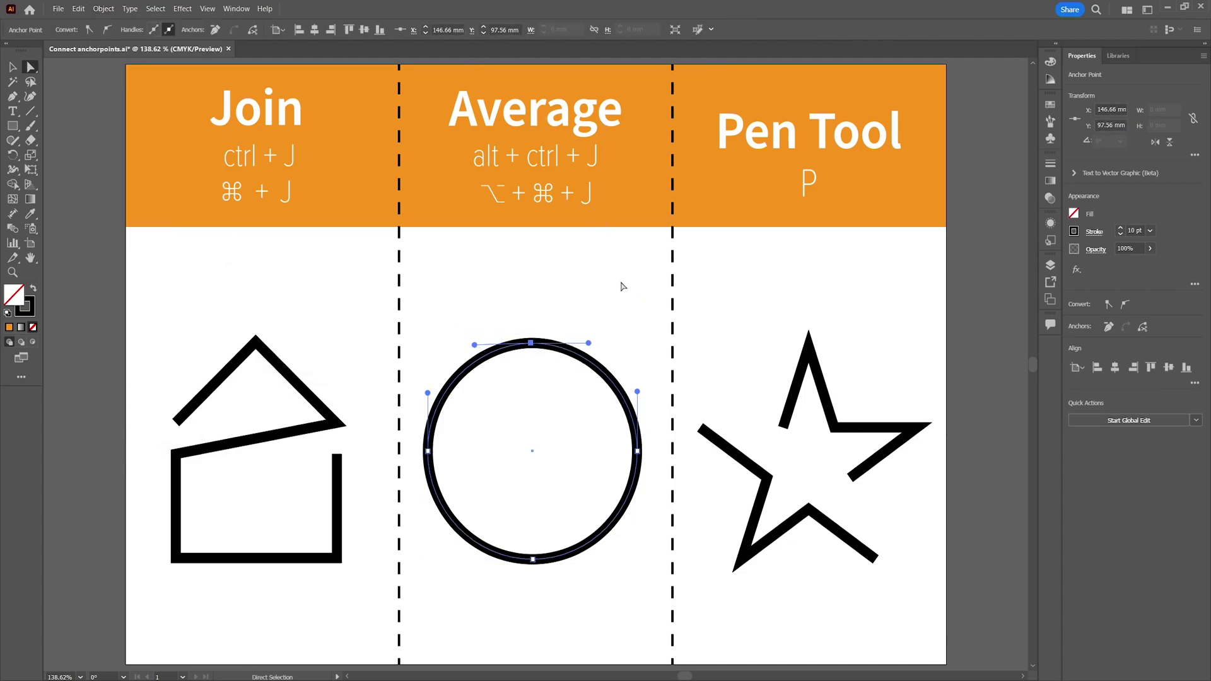
click(631, 288)
click(553, 341)
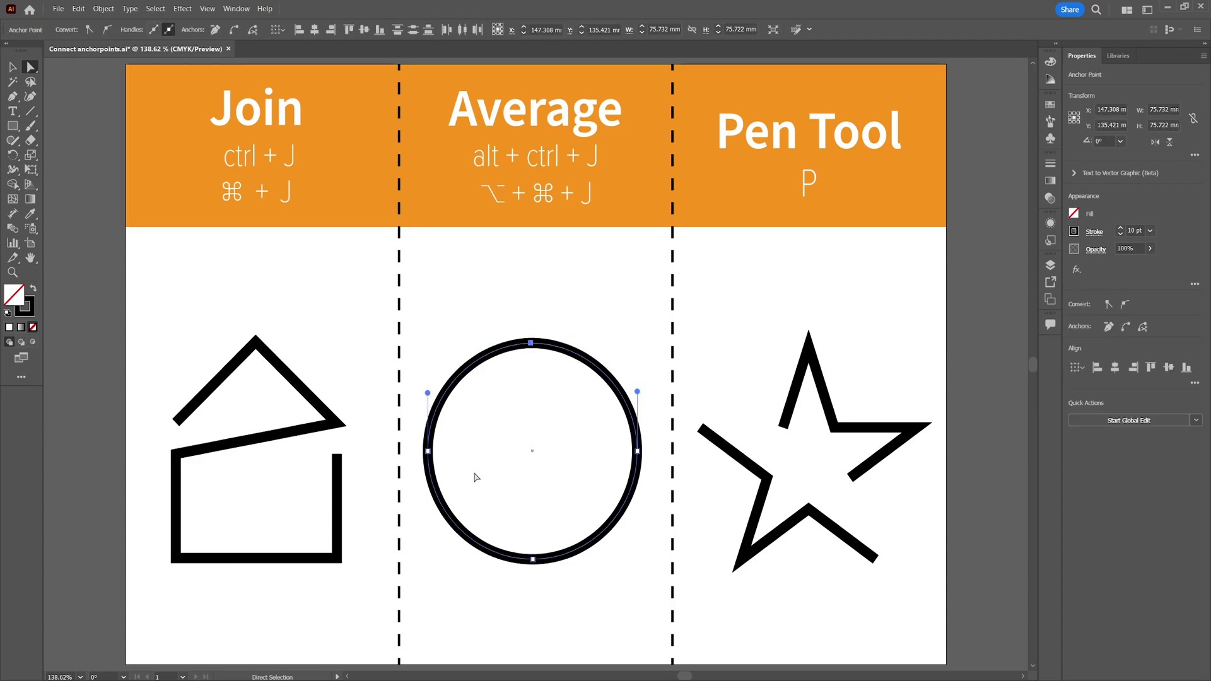
drag(412, 289, 650, 596)
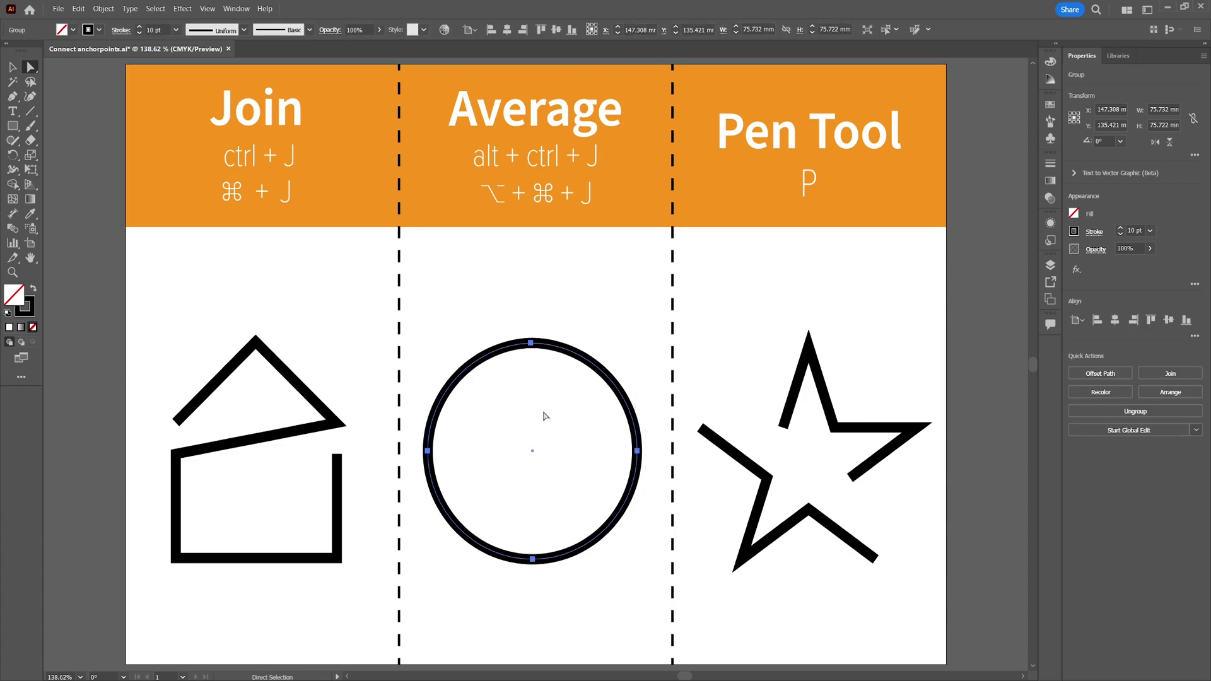
click(104, 8)
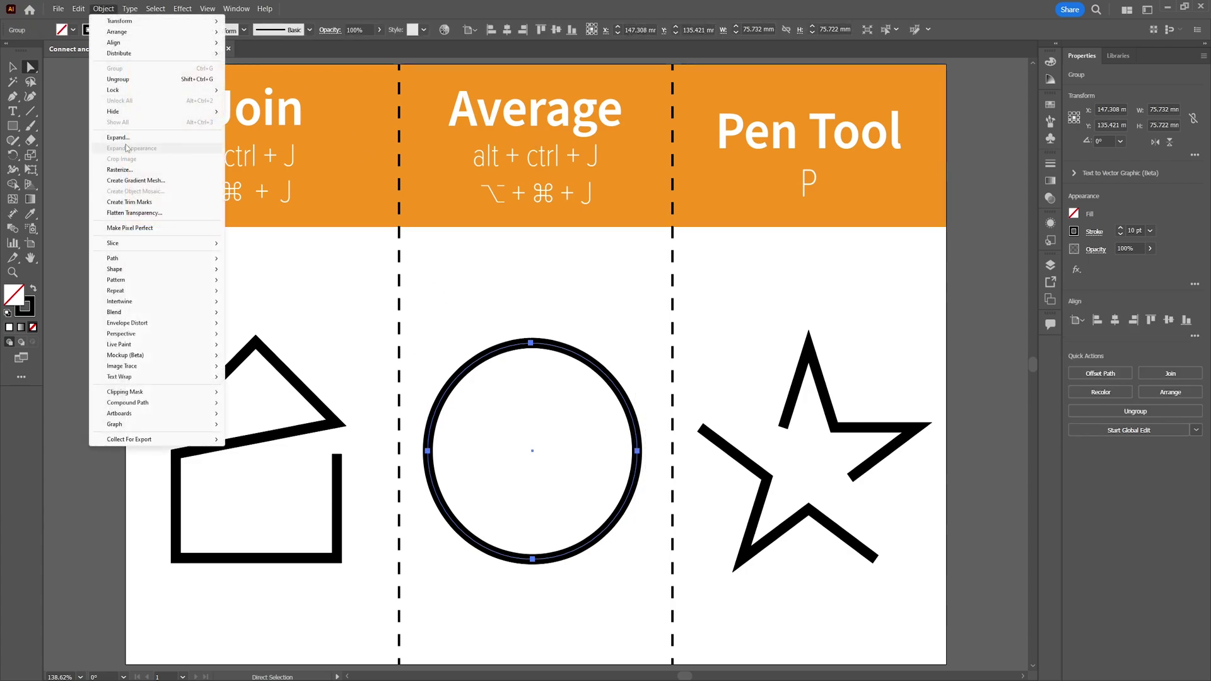
mouse_move(126, 259)
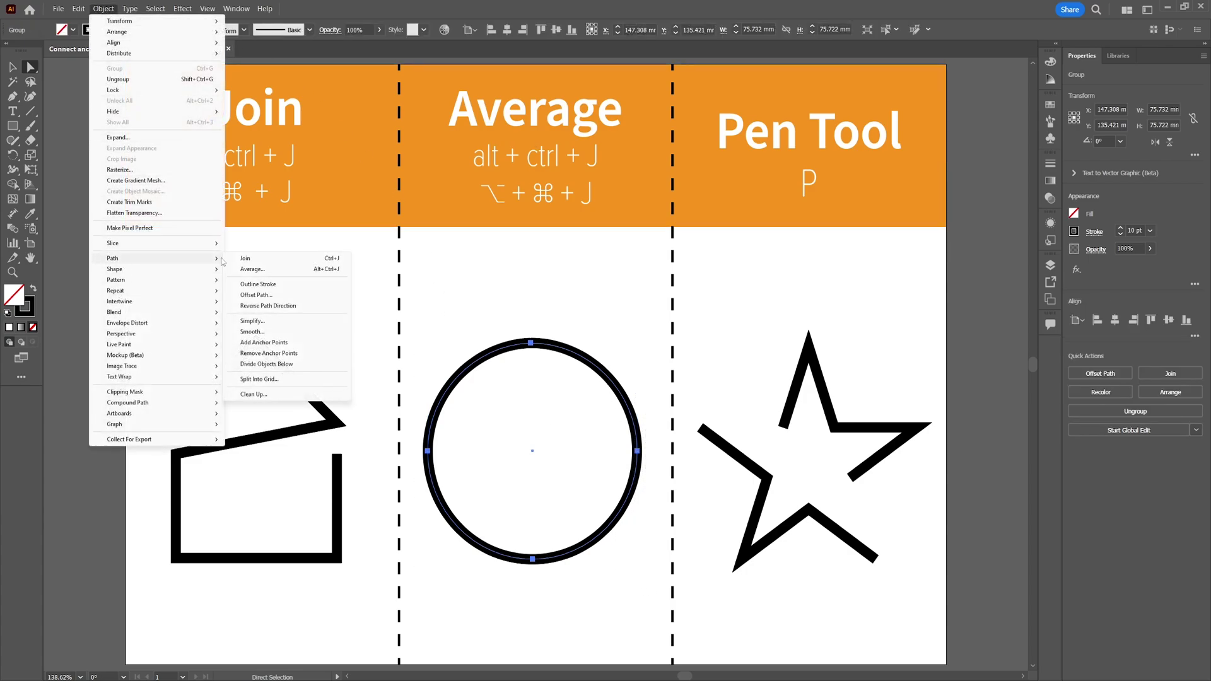
click(251, 273)
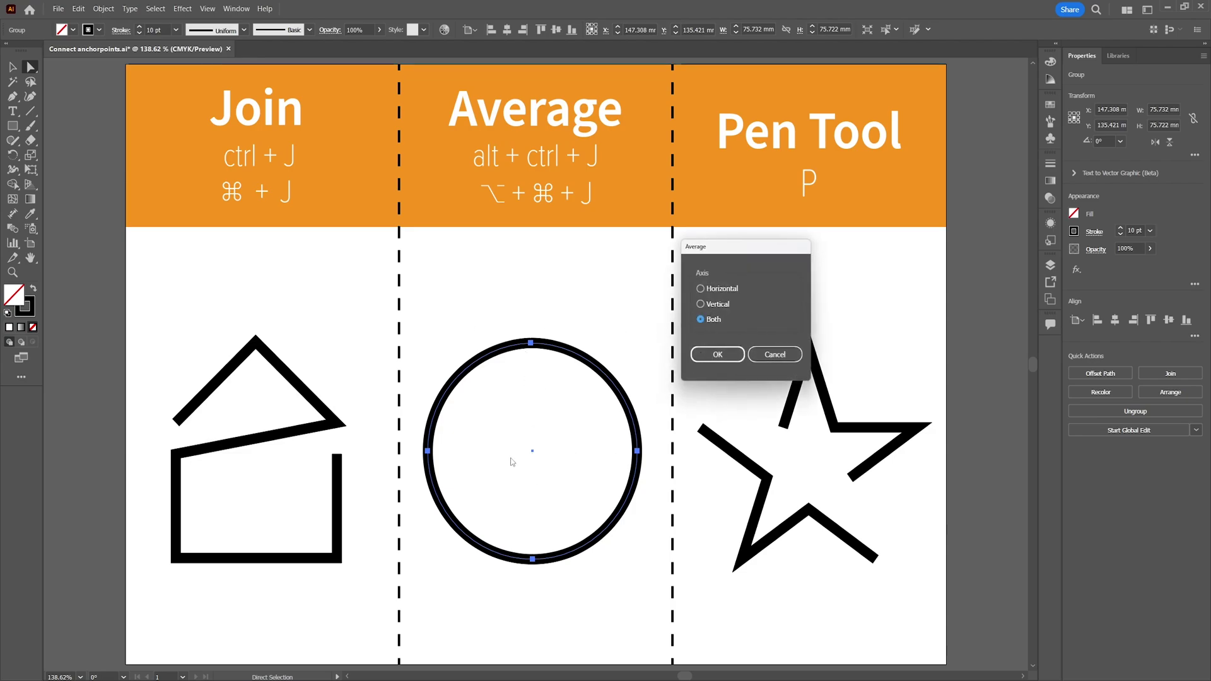
click(708, 357)
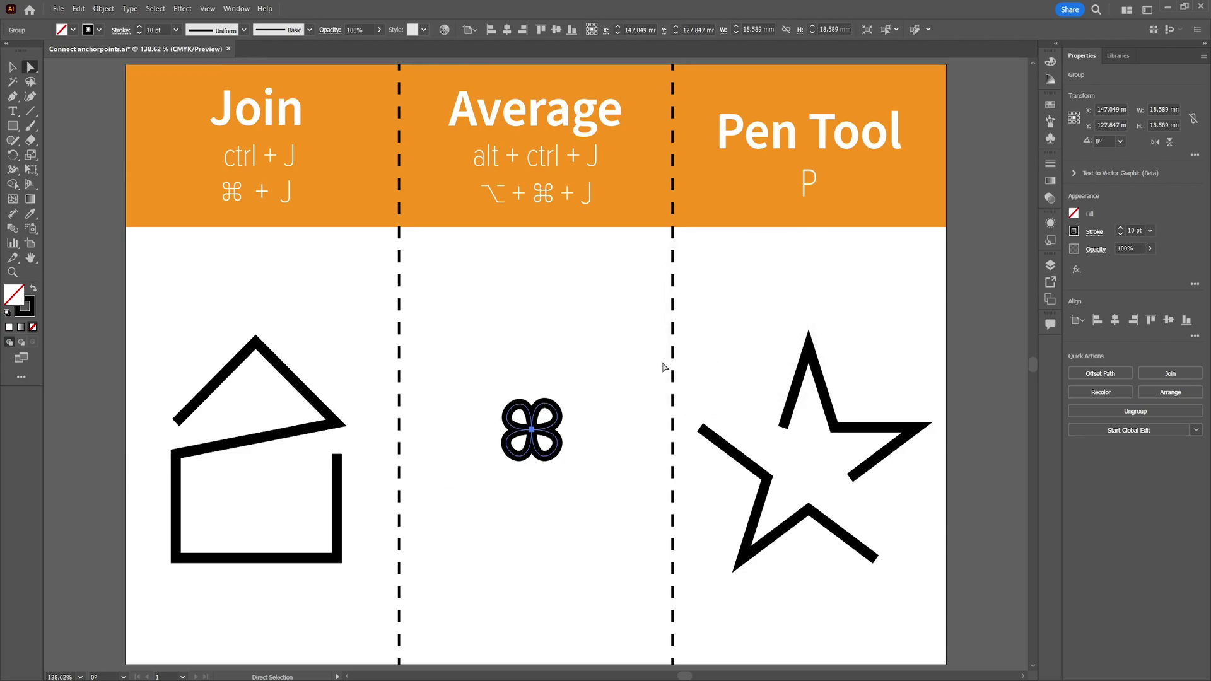
click(537, 355)
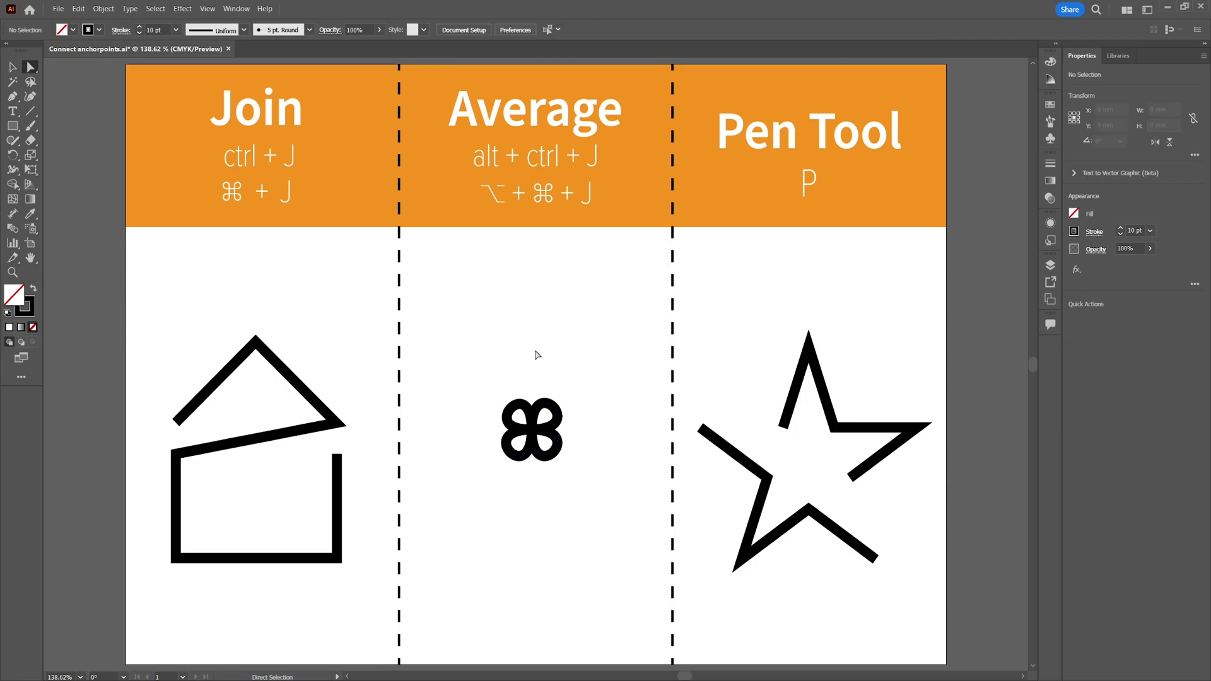
key(ctrl+z)
key(ctrl+z)
click(546, 309)
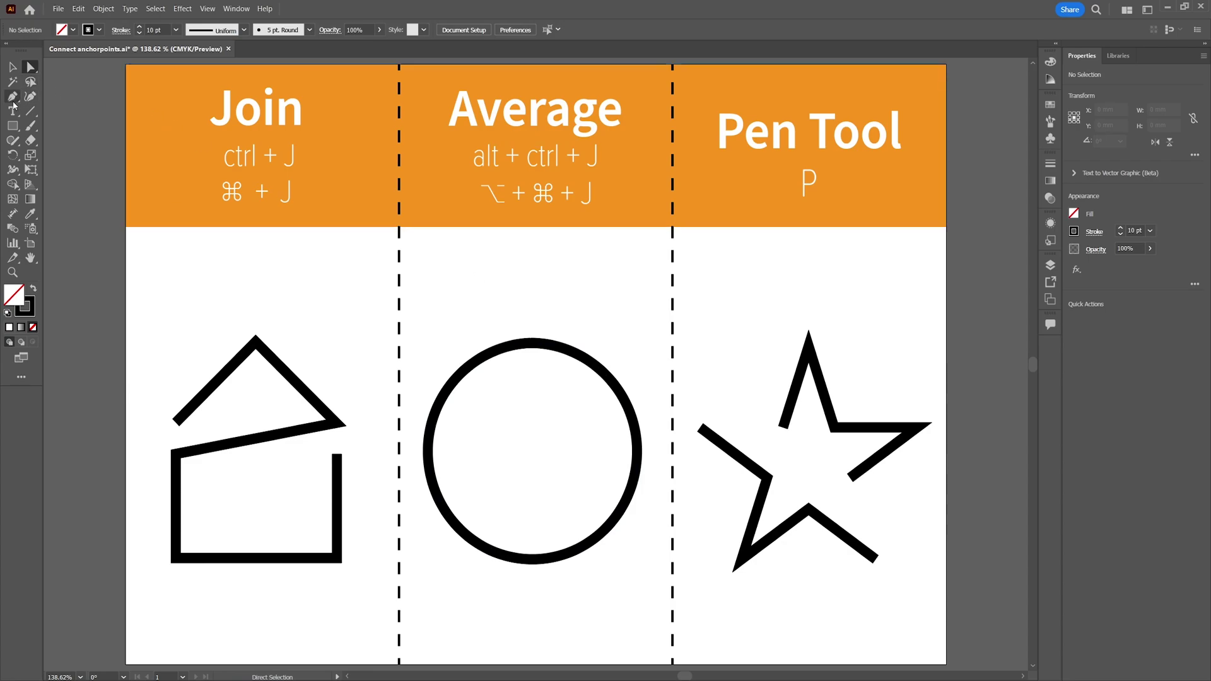
With the Pen tool, bridge the star's left gap and its bottom-right gap.
click(12, 98)
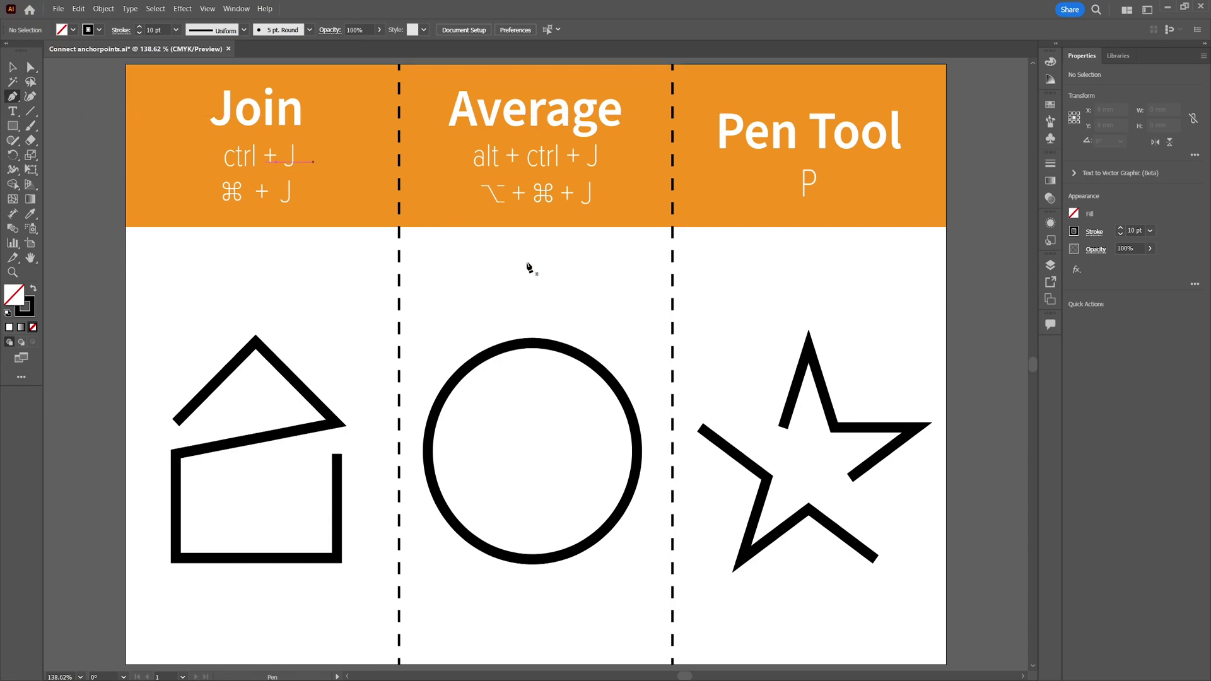
click(701, 428)
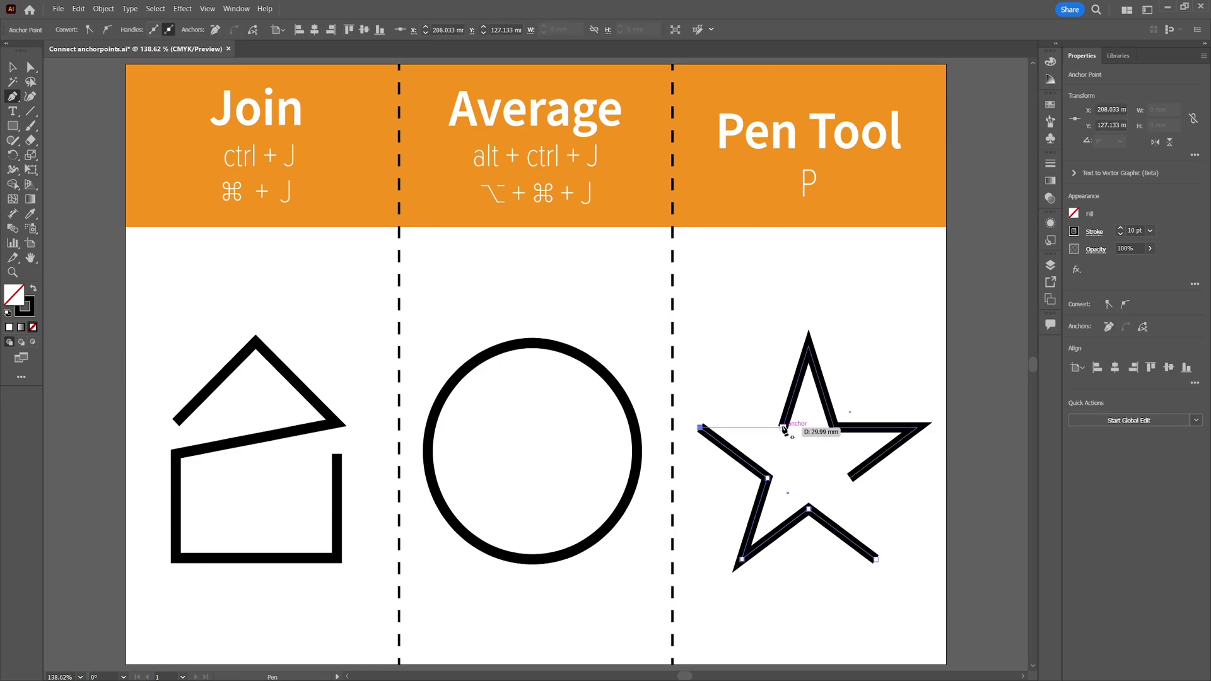
click(784, 428)
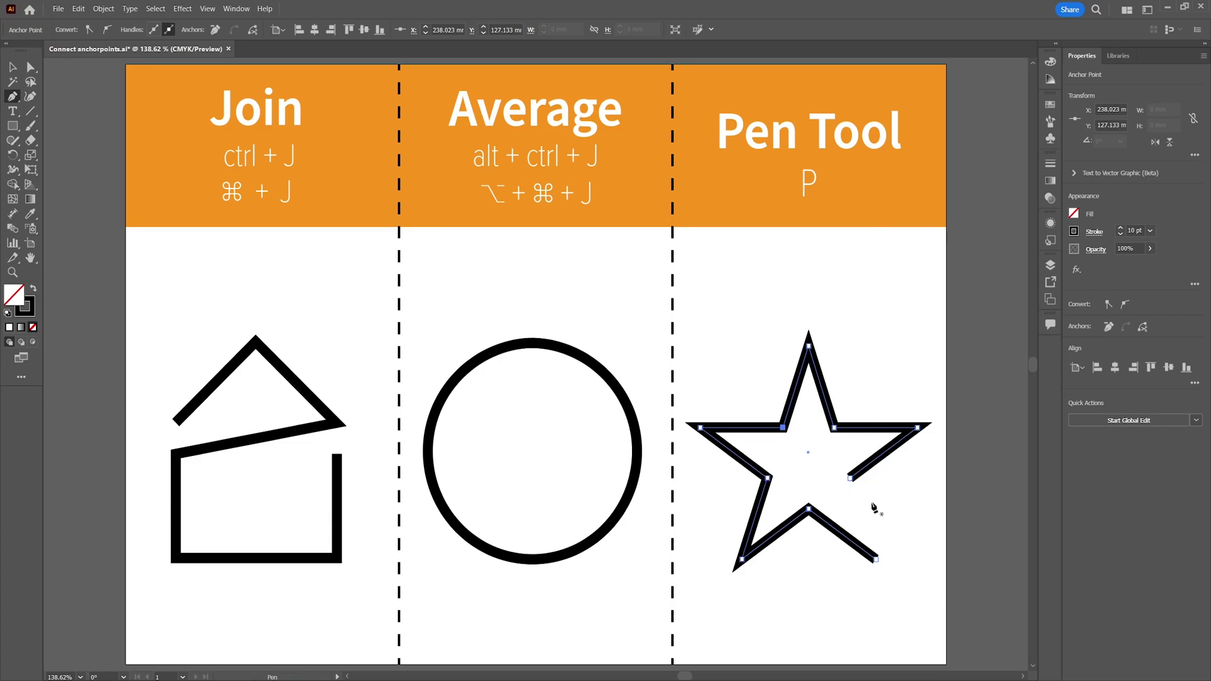
click(849, 478)
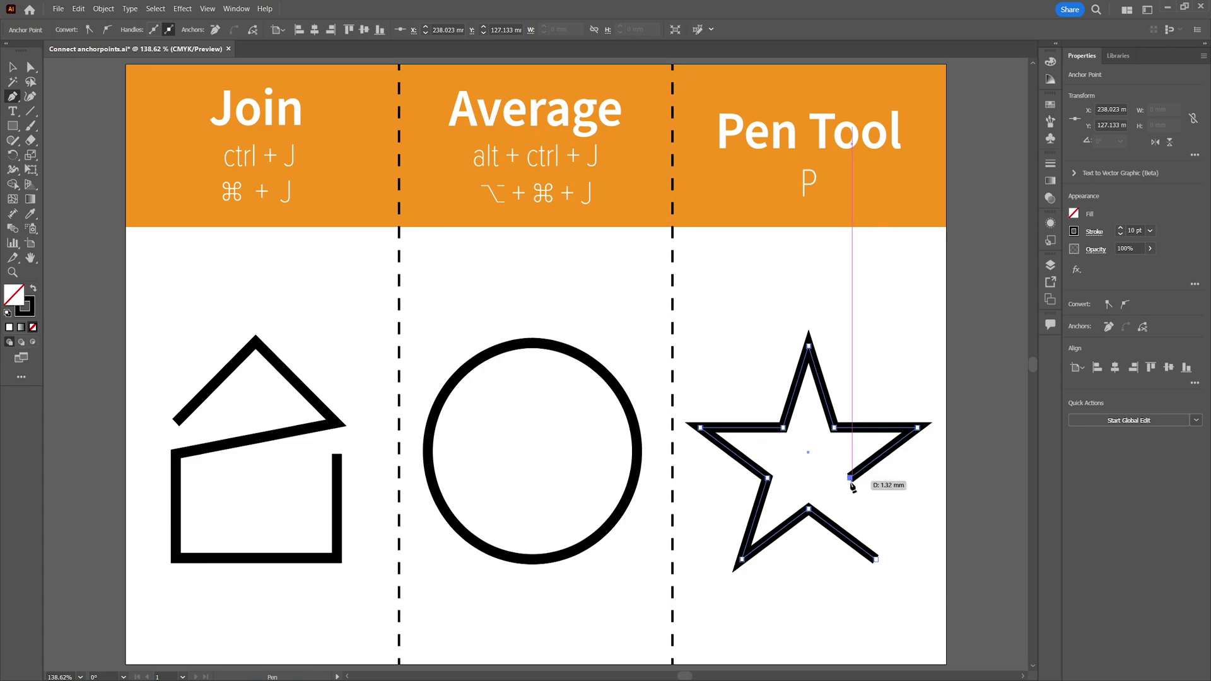
click(876, 560)
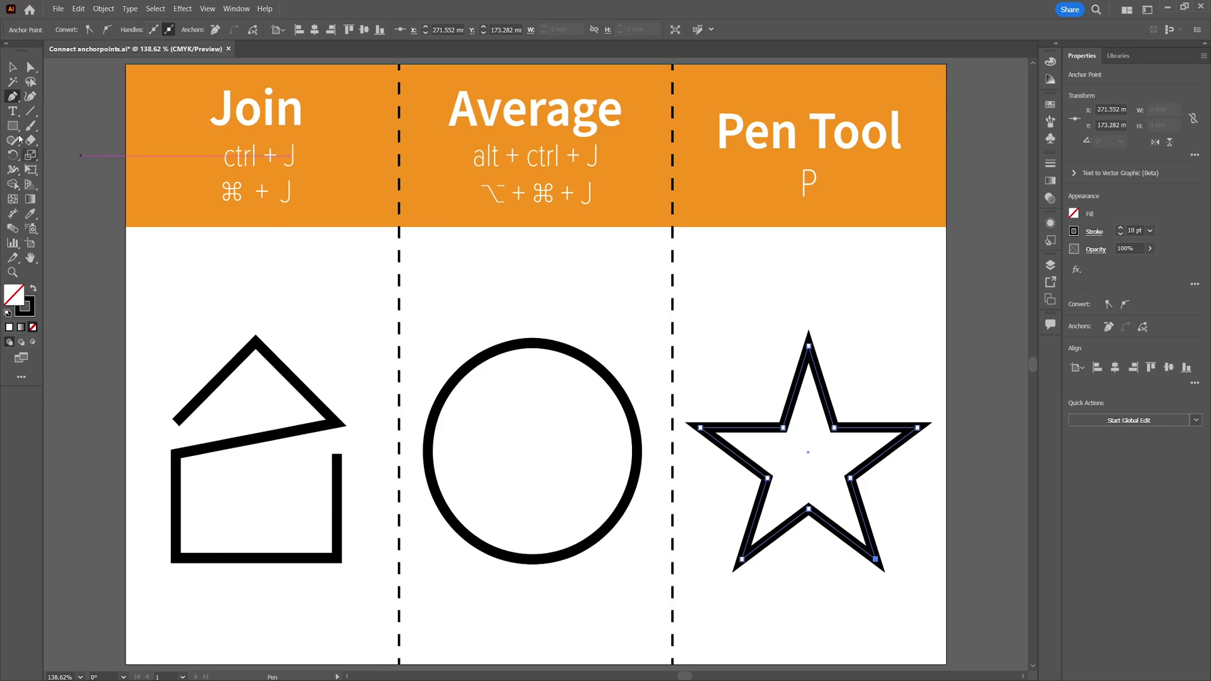
click(12, 96)
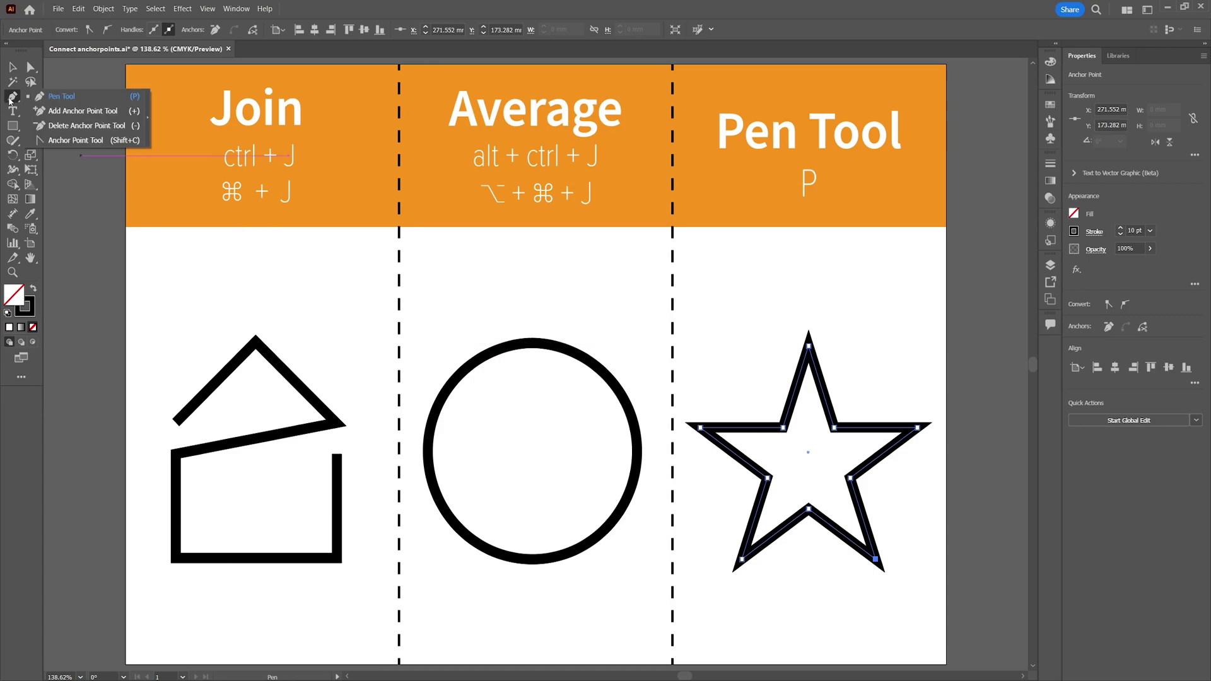
Delete the star's inner bottom anchor, add one mid-bottom edge, and drag it up.
click(76, 126)
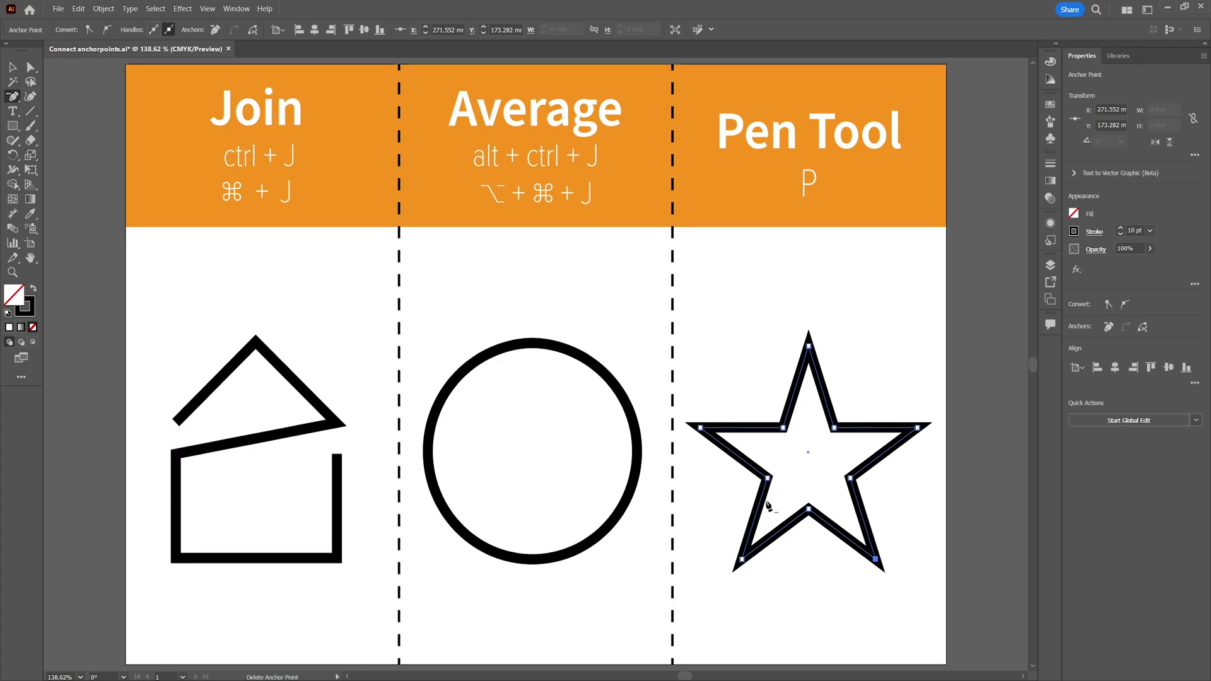
click(809, 508)
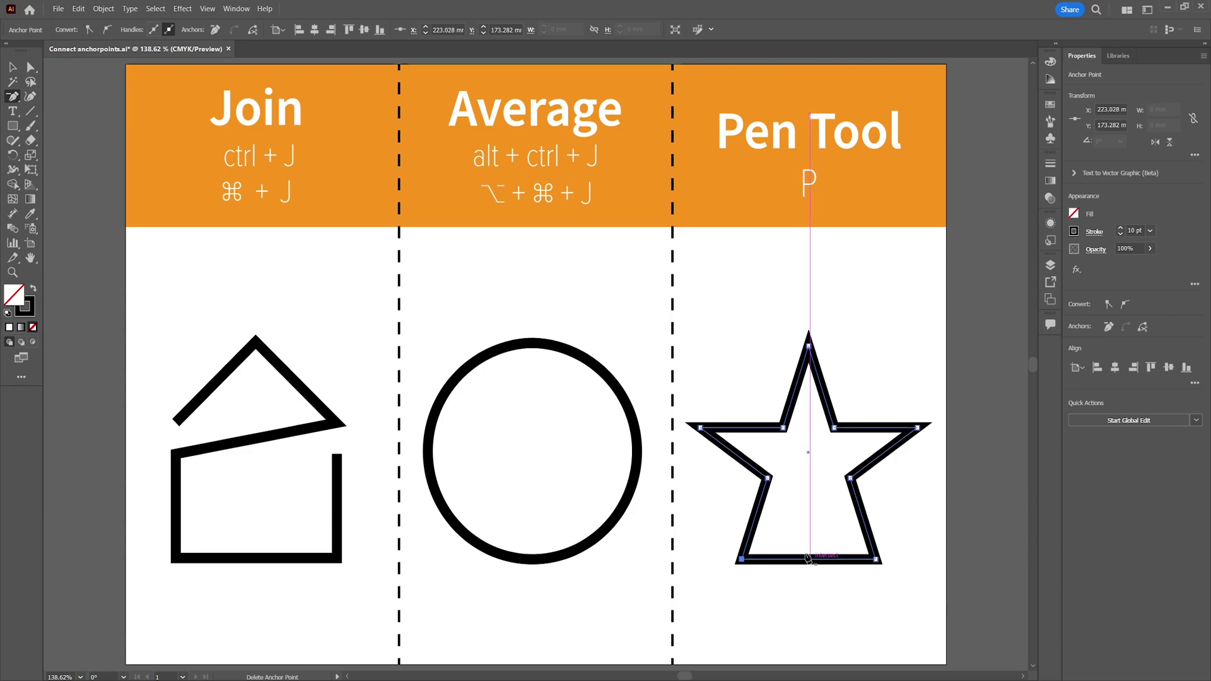
click(13, 96)
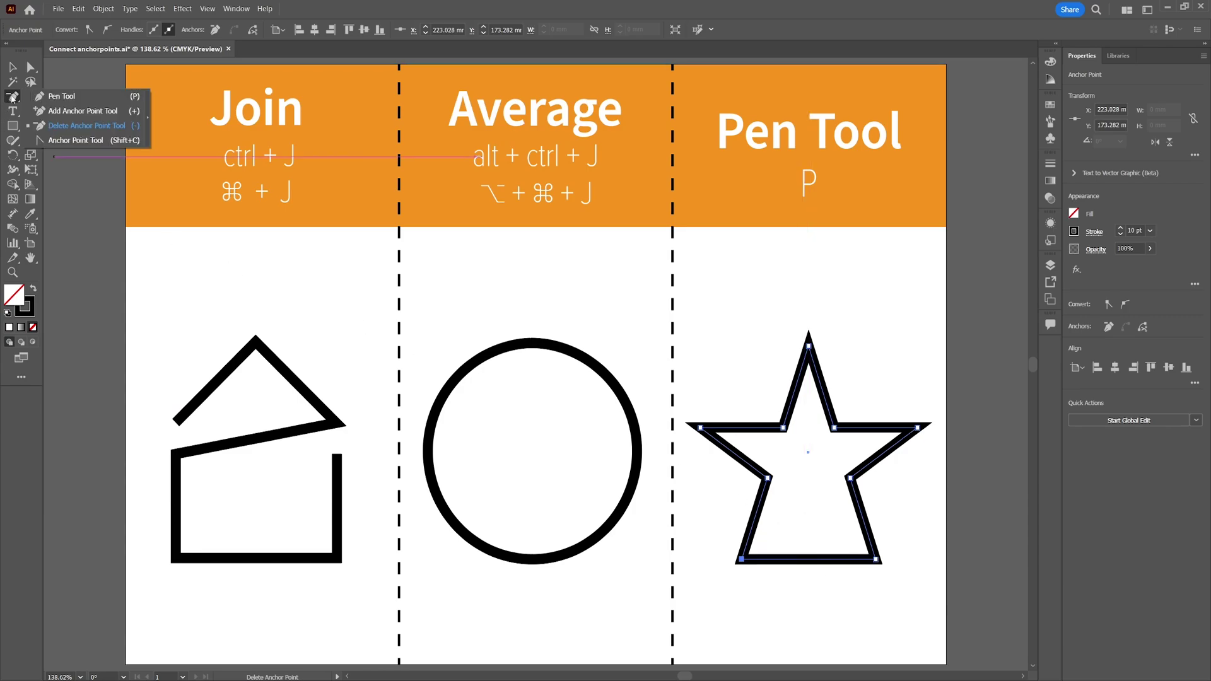
click(50, 111)
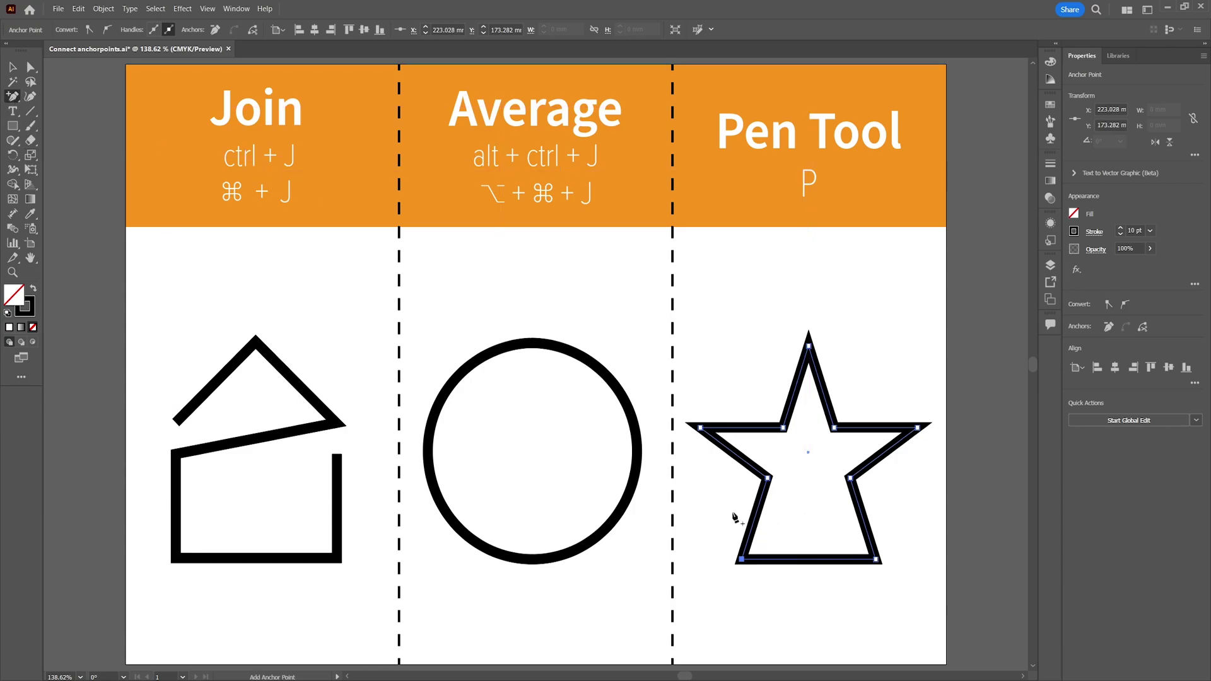
click(809, 558)
click(30, 67)
drag(808, 558, 808, 510)
click(816, 576)
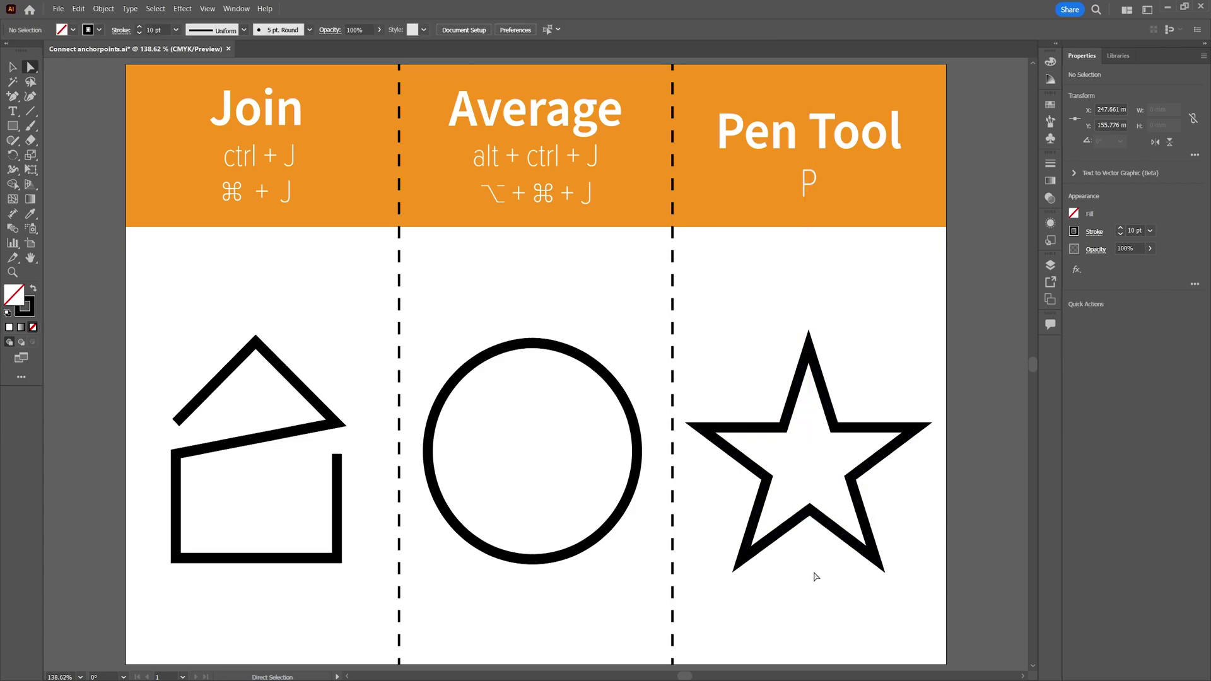